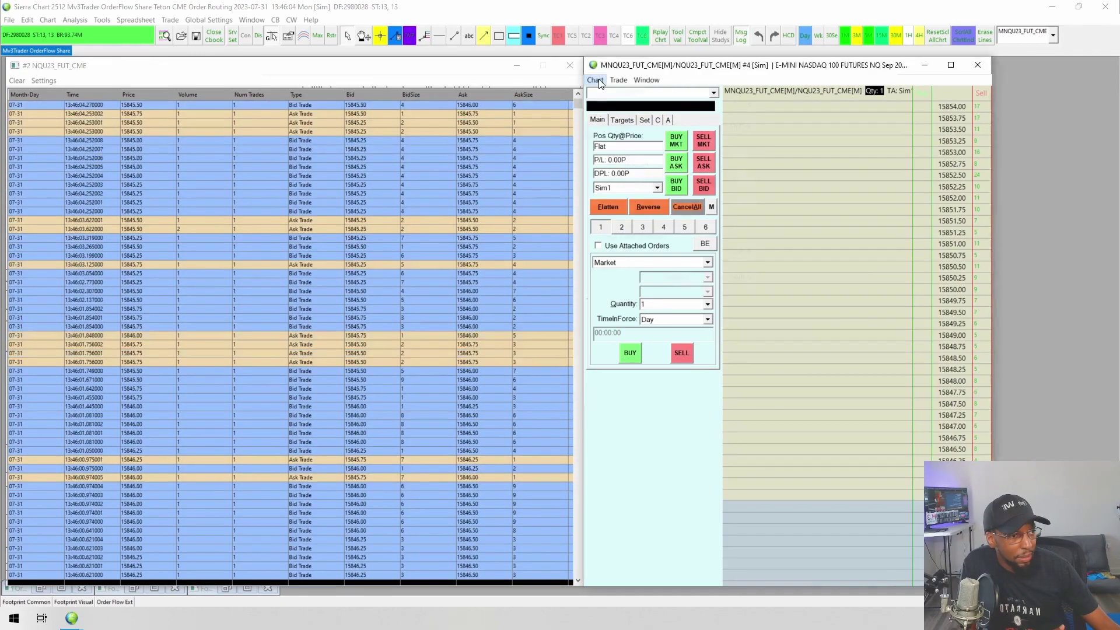
Step: Open the studies for the MNQU23 trade DOM chart and add the TPO Value Area Lines study
{"action": "left_click", "coordinate": [596, 80]}
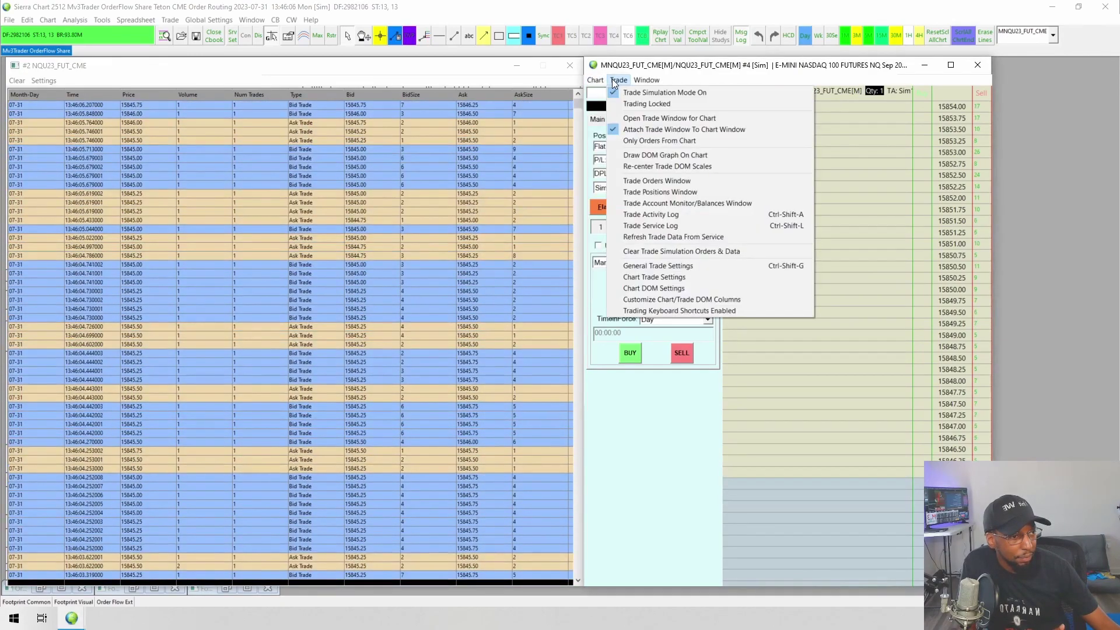
{"action": "left_click", "coordinate": [613, 103]}
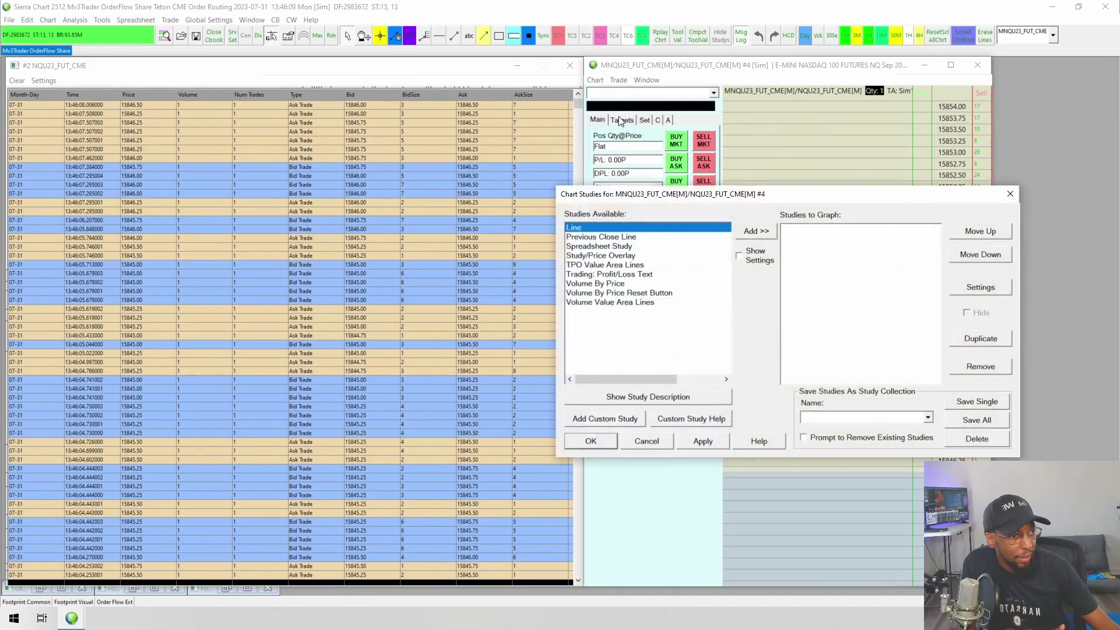
{"action": "left_click", "coordinate": [589, 266]}
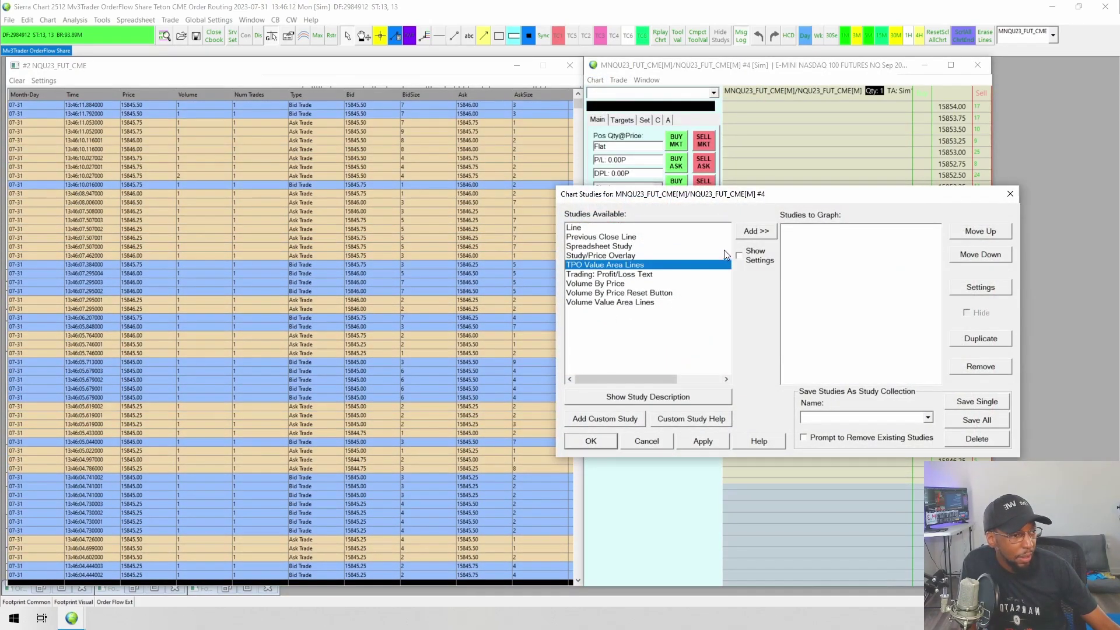
{"action": "left_click", "coordinate": [756, 231]}
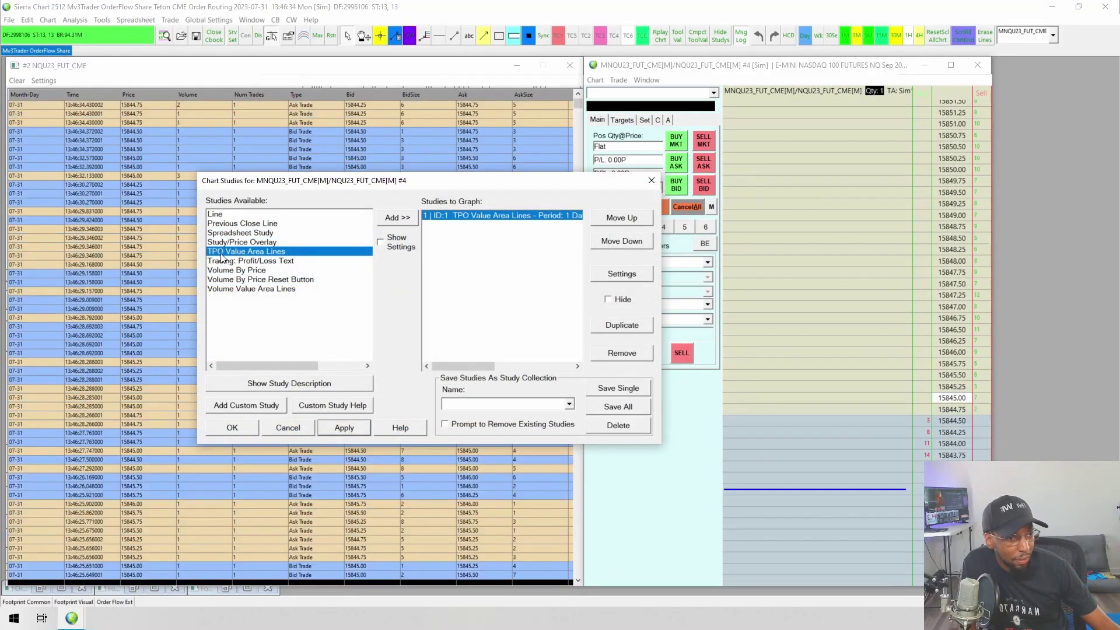
Step: Add the Volume By Price study to the trade DOM chart, apply it, and close the studies window
{"action": "left_click", "coordinate": [245, 270]}
{"action": "left_click", "coordinate": [392, 220]}
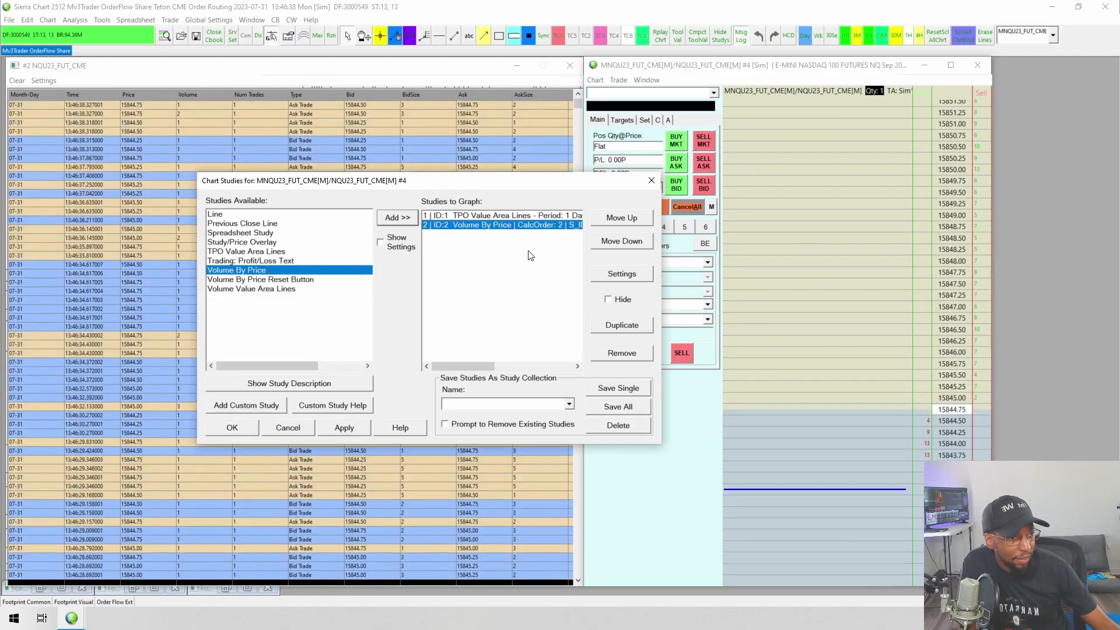
{"action": "left_click", "coordinate": [351, 428]}
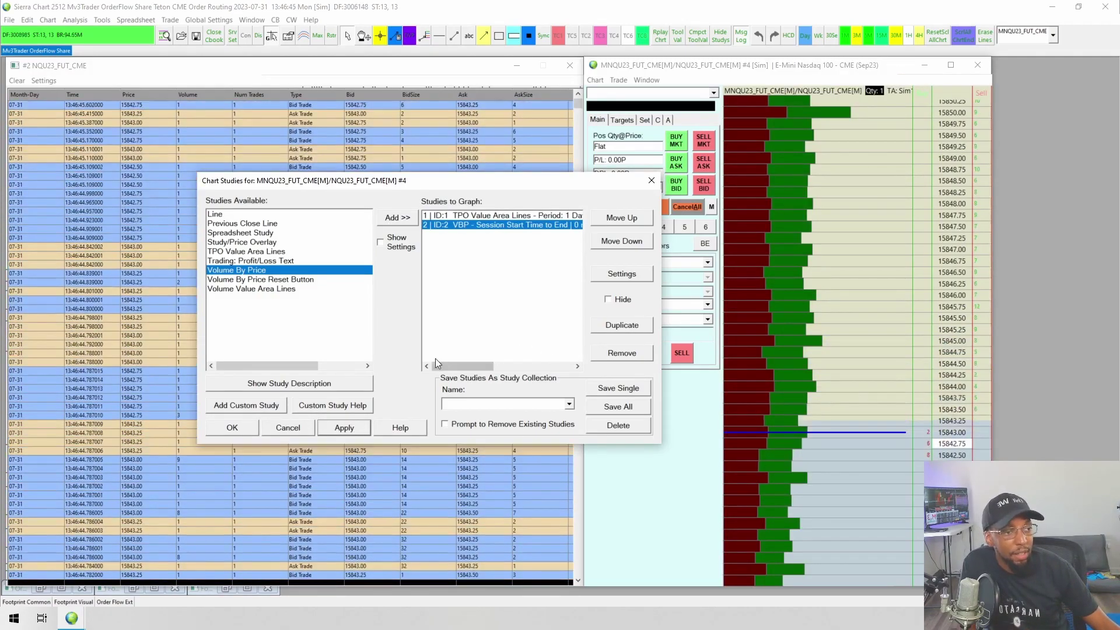
{"action": "left_click", "coordinate": [240, 430]}
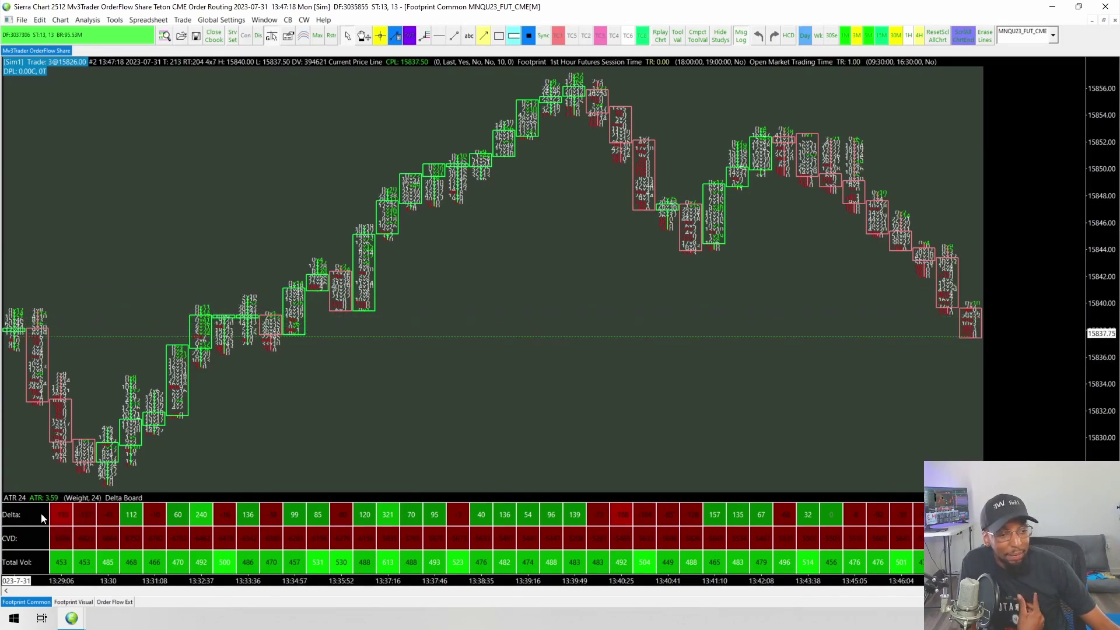
Step: Open the Footprint Common chart's studies and locate Numbers Bars and Numbers Bars Calculated Values among the available studies
{"action": "right_click", "coordinate": [242, 251]}
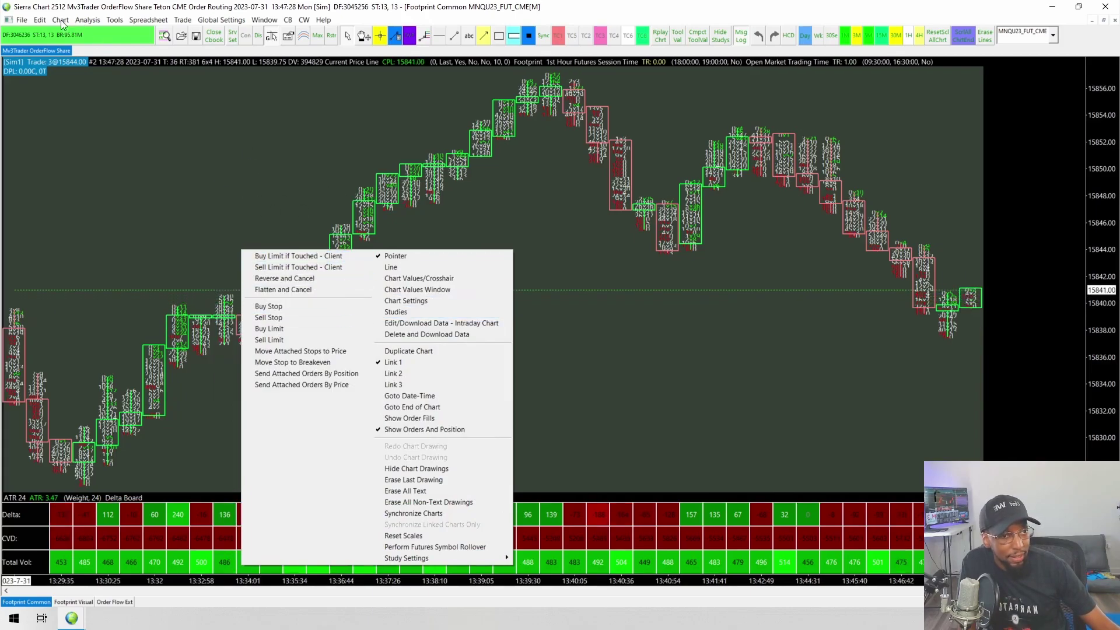
{"action": "left_click", "coordinate": [86, 22]}
{"action": "left_click", "coordinate": [86, 29]}
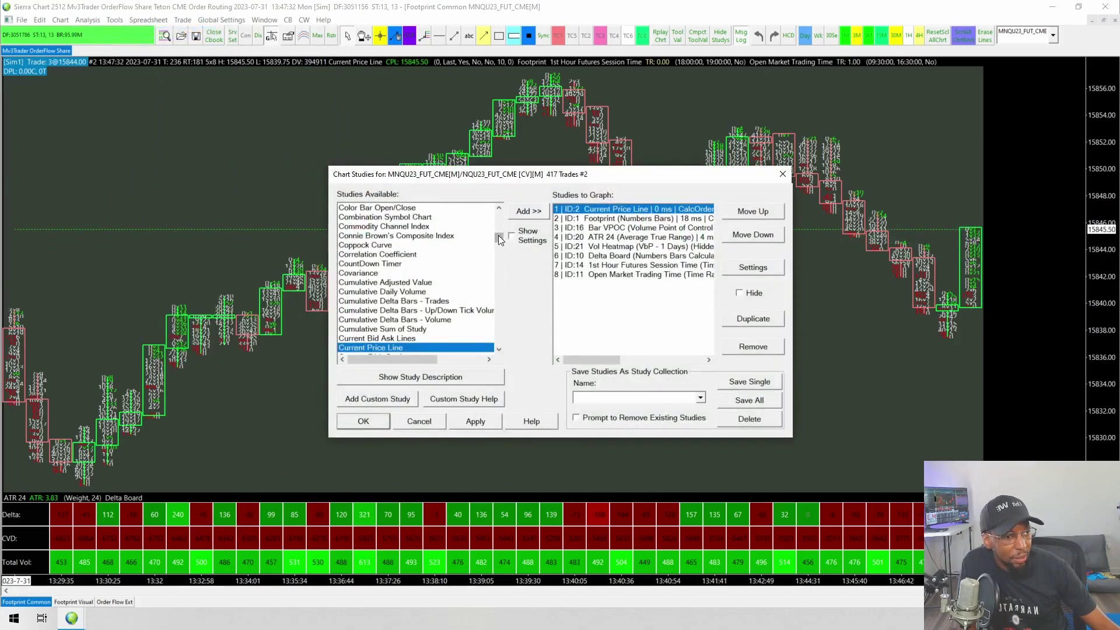
{"action": "left_click_drag", "start_coordinate": [498, 239], "coordinate": [500, 288]}
{"action": "left_click", "coordinate": [362, 228]}
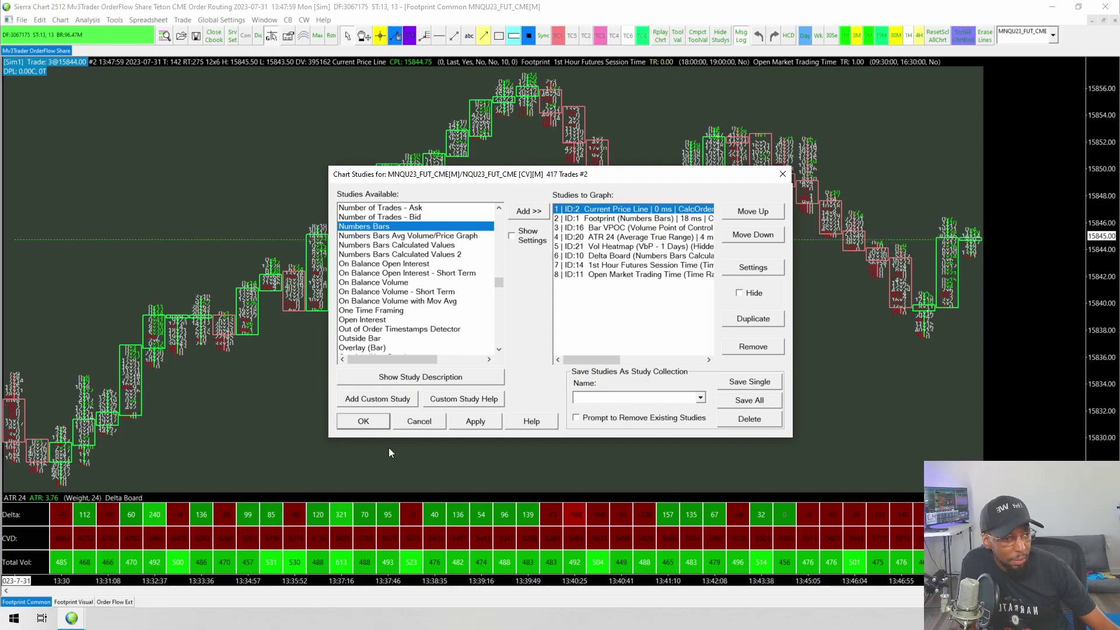
{"action": "left_click", "coordinate": [358, 255]}
{"action": "left_click", "coordinate": [358, 245]}
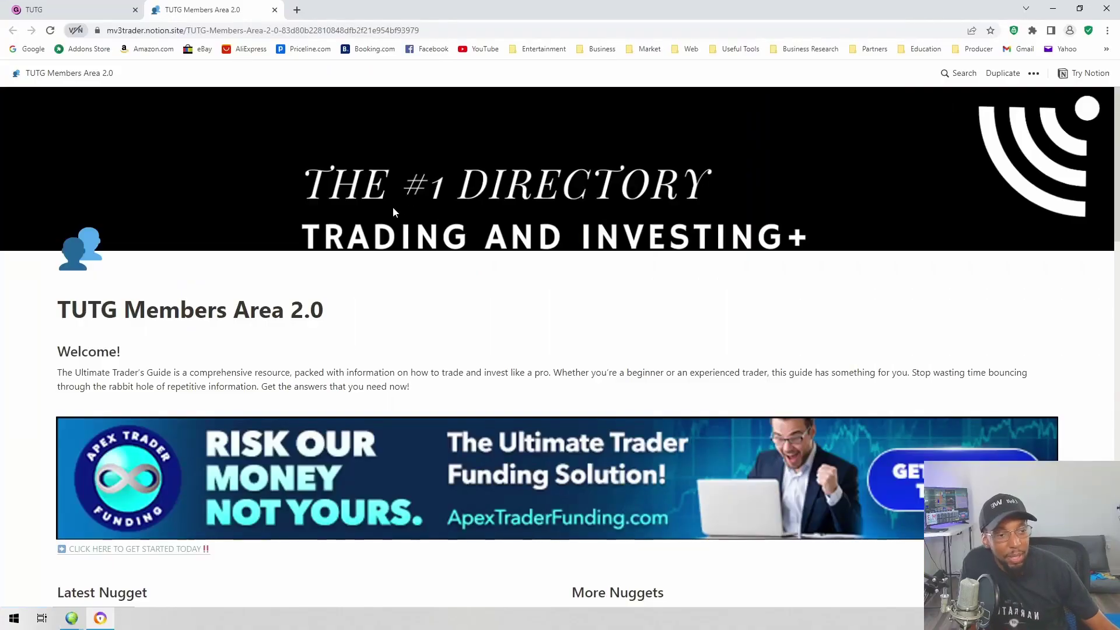
Step: In the browser's TUTG Members Area, open The Ultimate Charting Guide and its Sierra Chart Chartbooks and Resources page
{"action": "scroll", "coordinate": [290, 274], "scroll_direction": "down", "scroll_amount": 5}
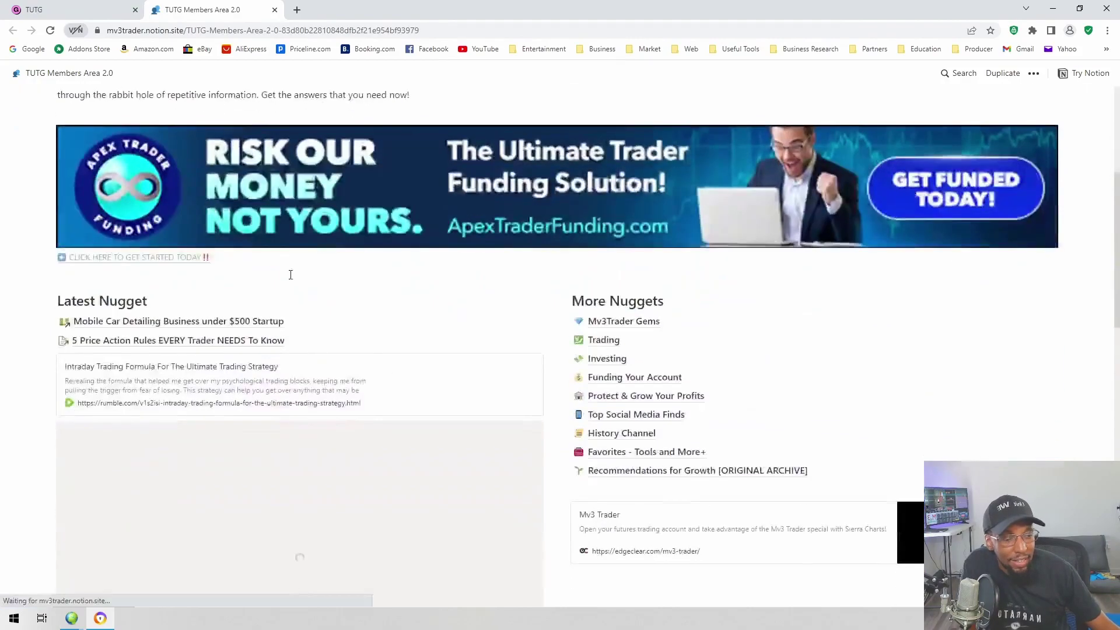
{"action": "scroll", "coordinate": [290, 274], "scroll_direction": "down", "scroll_amount": 7}
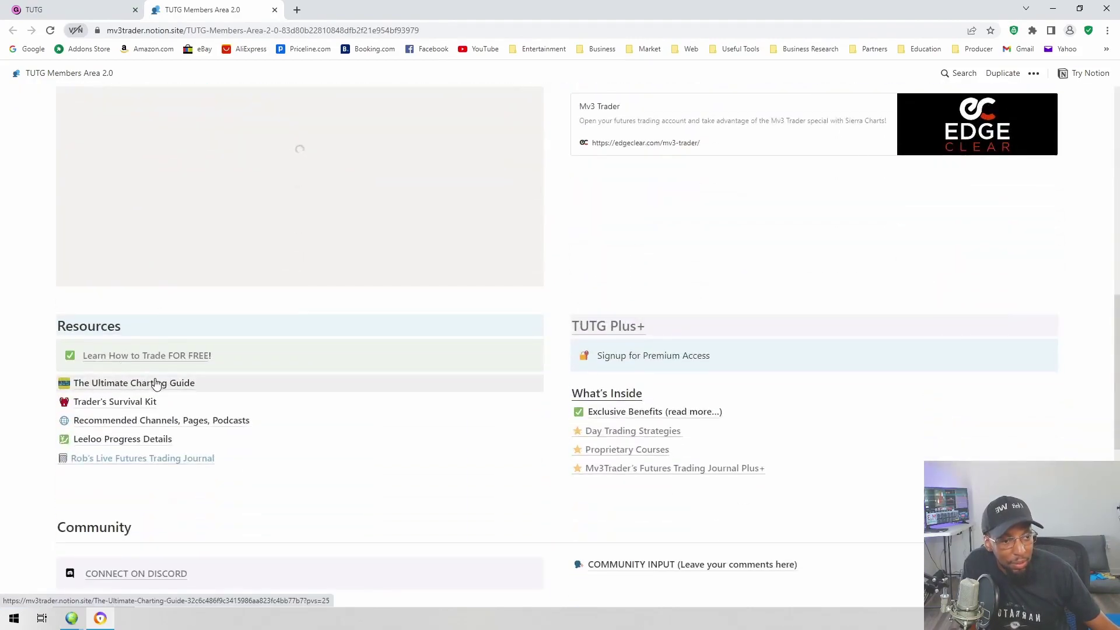
{"action": "left_click", "coordinate": [156, 384]}
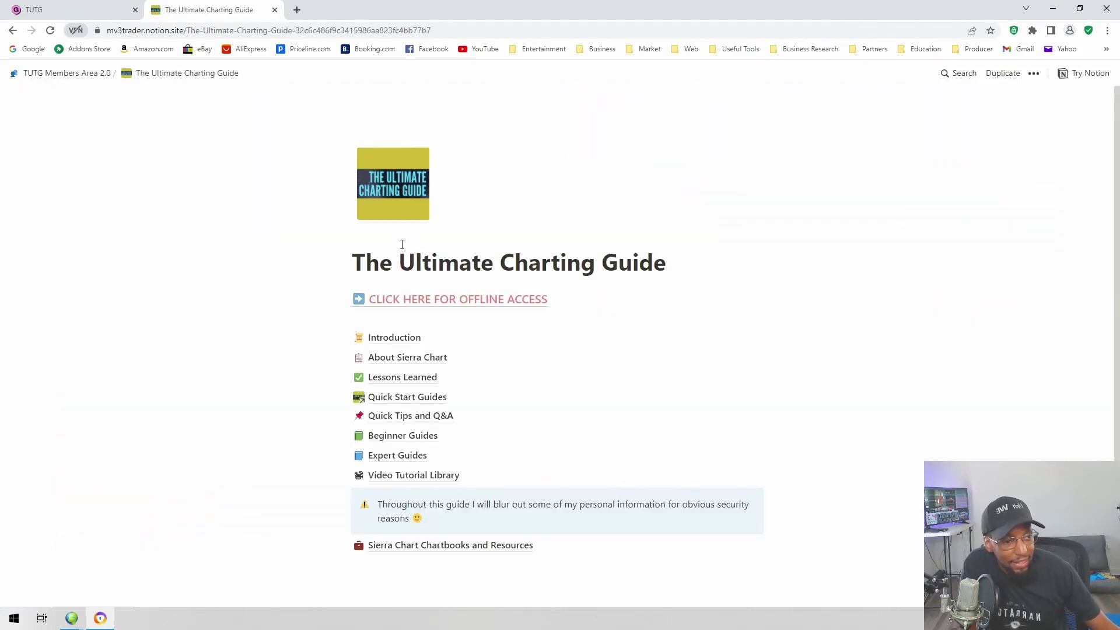
{"action": "scroll", "coordinate": [402, 244], "scroll_direction": "down", "scroll_amount": 2}
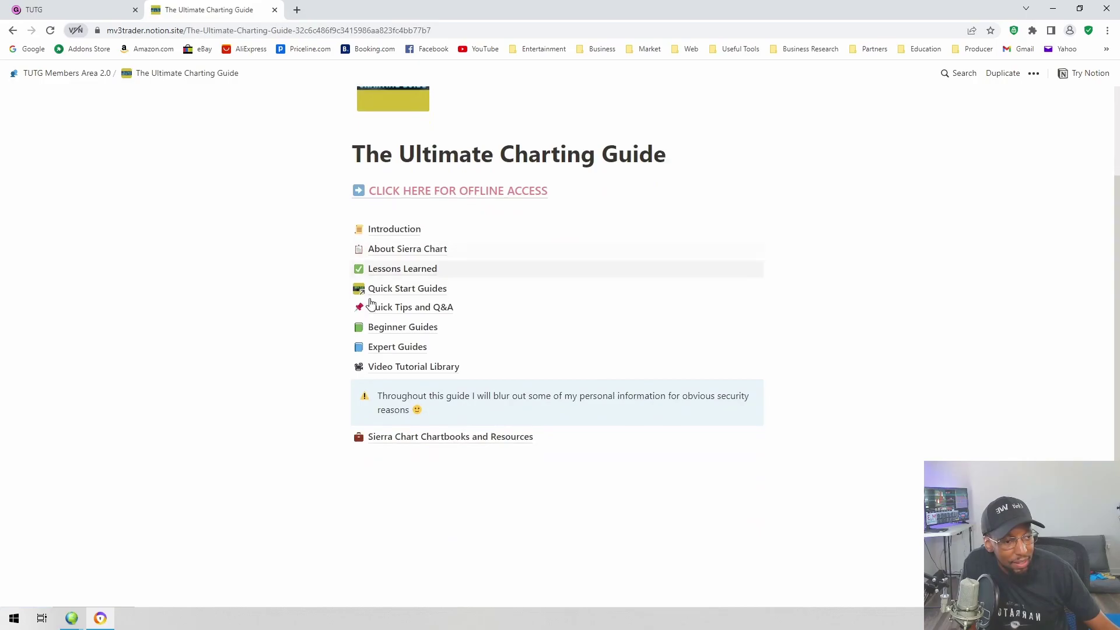
{"action": "left_click", "coordinate": [458, 440]}
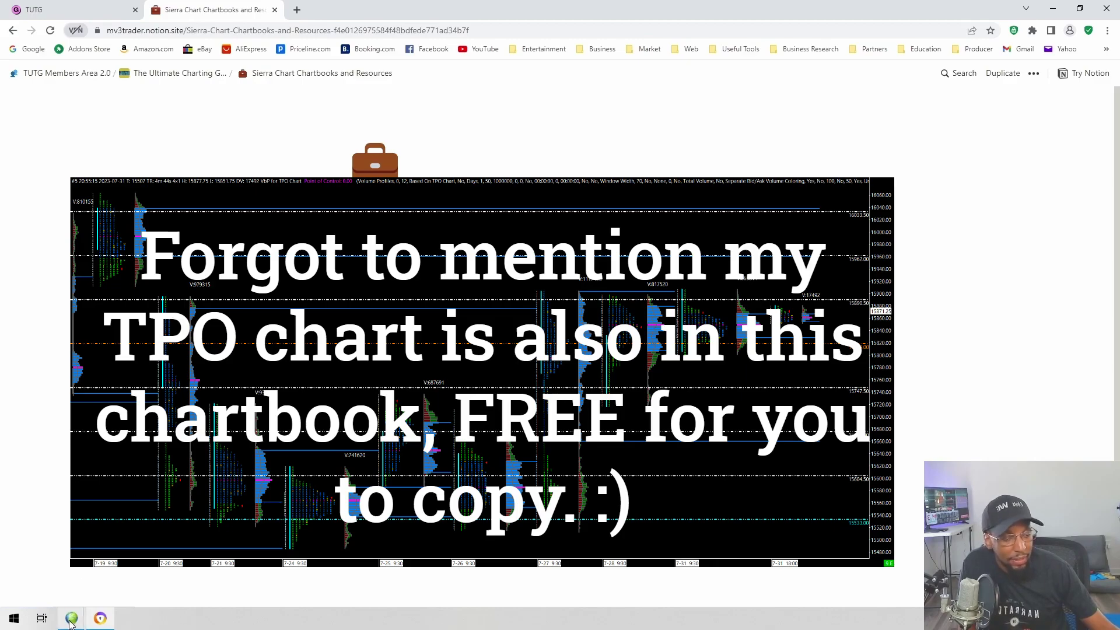
Step: Switch to Sierra Chart, unhide and apply the Vol Heatmap study on the Footprint Common chart, and locate Volume By Price among the available studies
{"action": "mouse_move", "coordinate": [71, 621]}
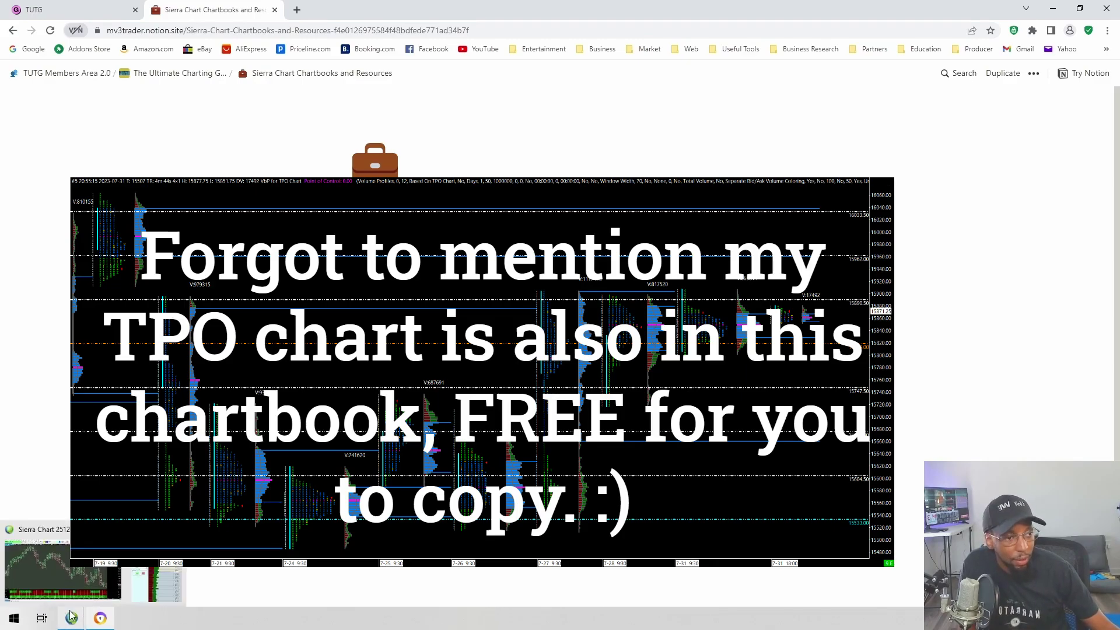
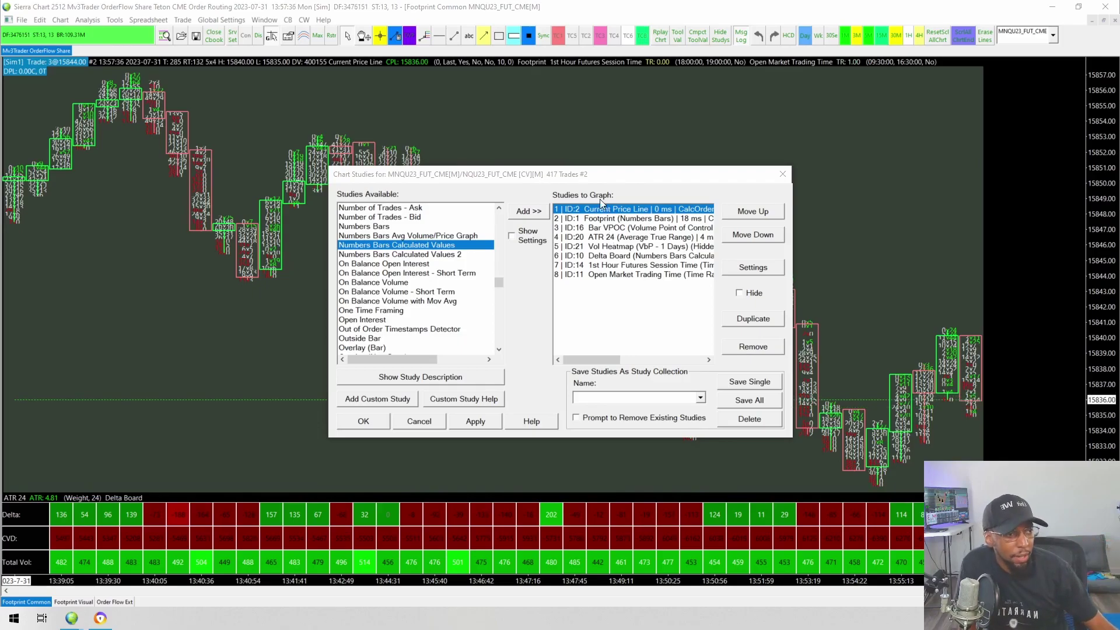
{"action": "left_click", "coordinate": [609, 228]}
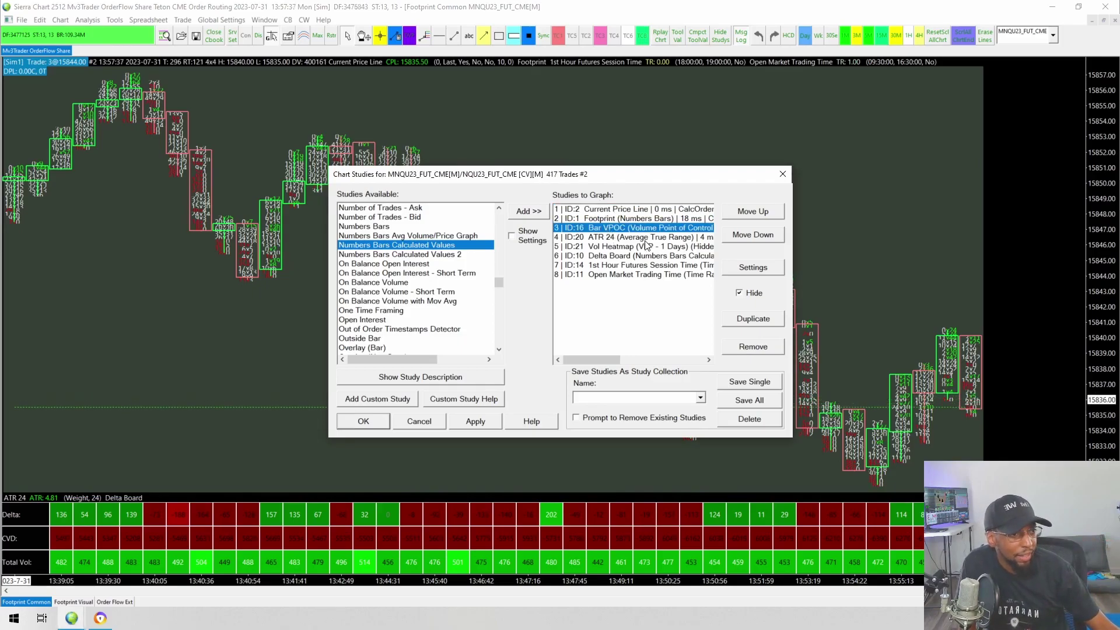
{"action": "left_click", "coordinate": [610, 247]}
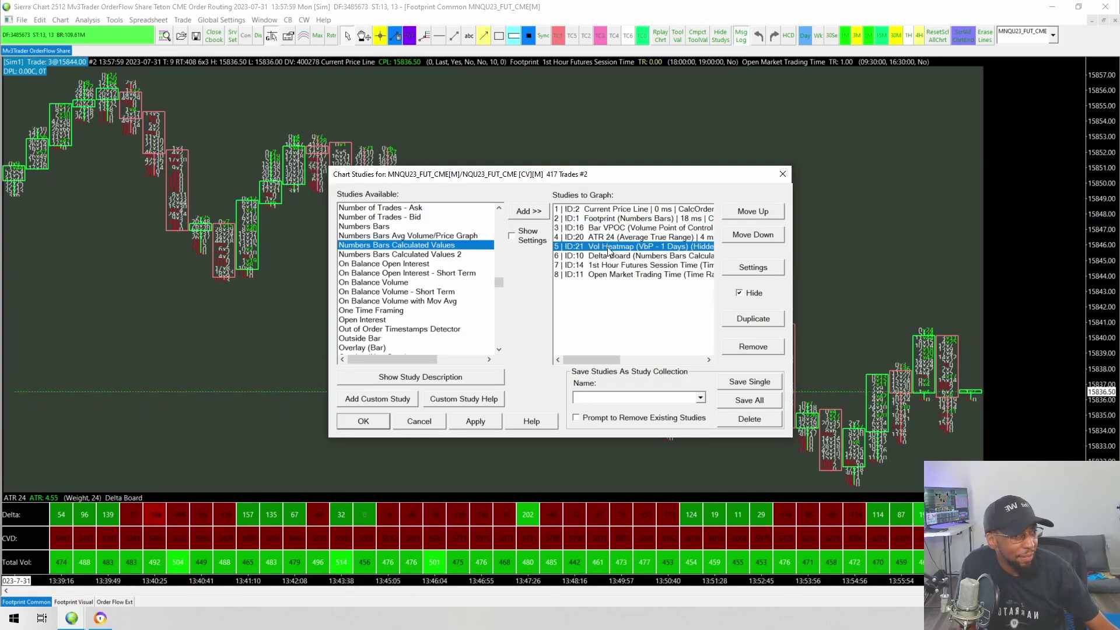
{"action": "left_click", "coordinate": [742, 294]}
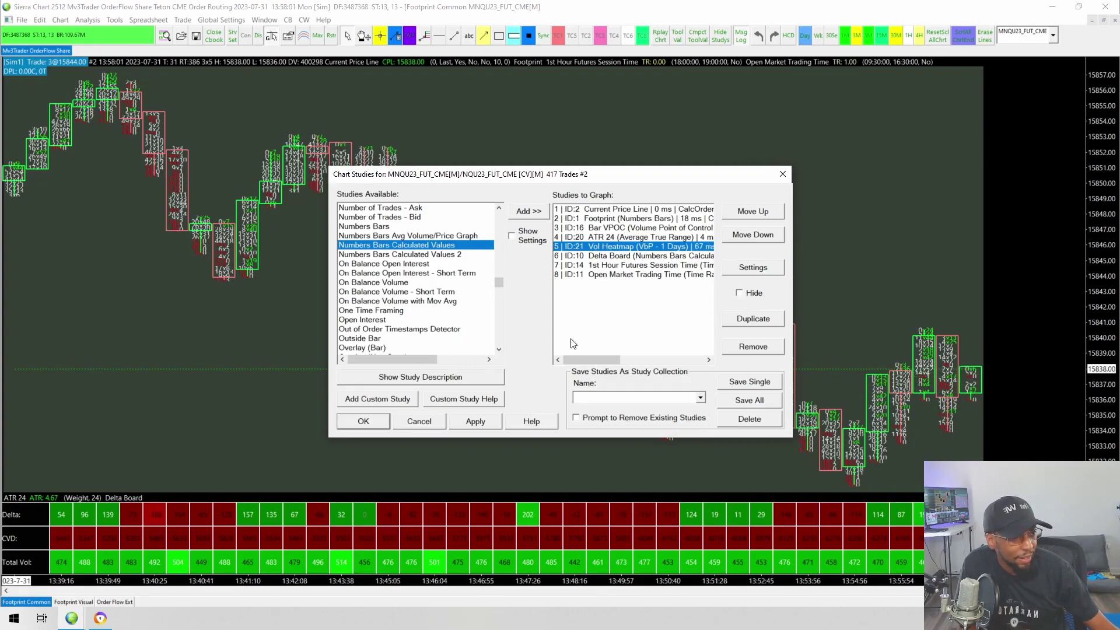
{"action": "left_click", "coordinate": [470, 421]}
{"action": "left_click_drag", "start_coordinate": [505, 186], "coordinate": [238, 62]}
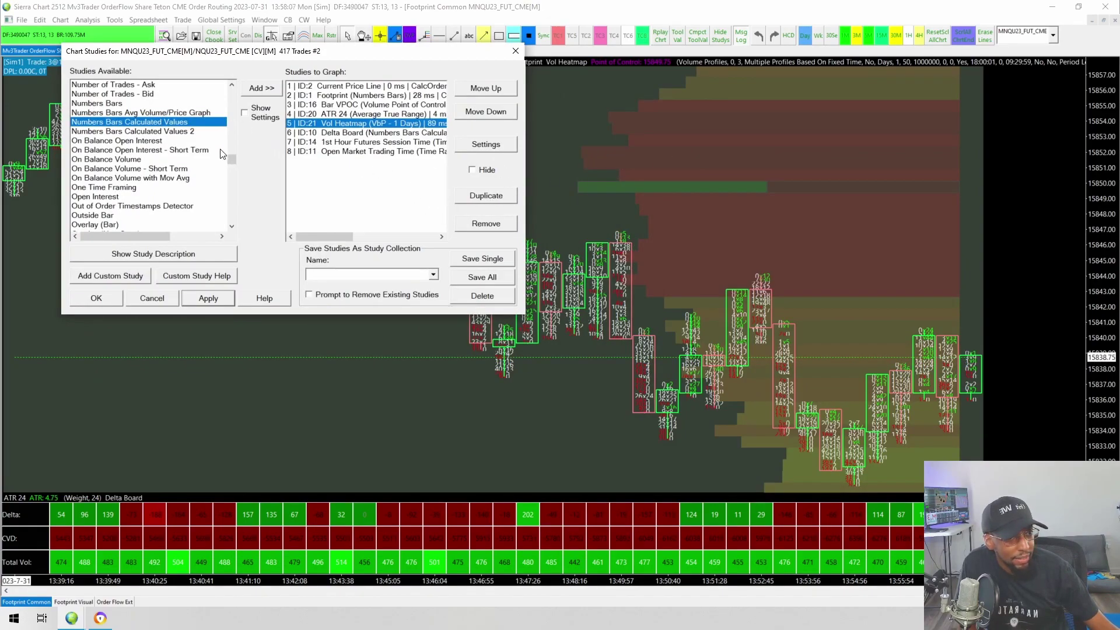
{"action": "left_click_drag", "start_coordinate": [229, 156], "coordinate": [231, 208]}
{"action": "left_click", "coordinate": [110, 206]}
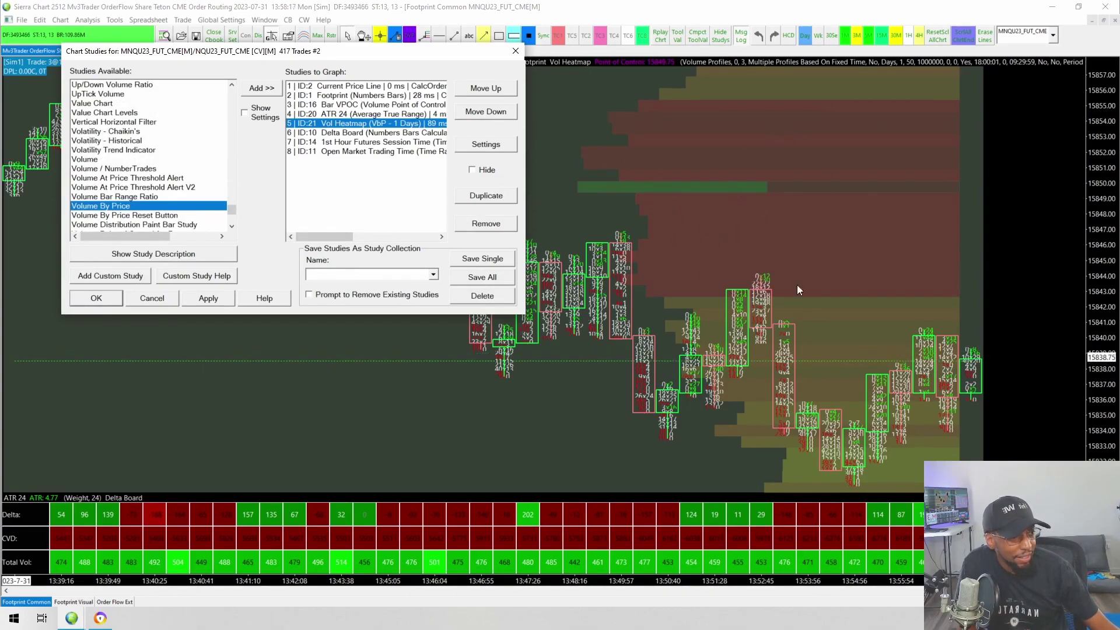
Step: Locate Volume Point of Control for Bars among the available studies, unhide and apply the Bar VPOC study, and close the studies window
{"action": "left_click", "coordinate": [345, 105]}
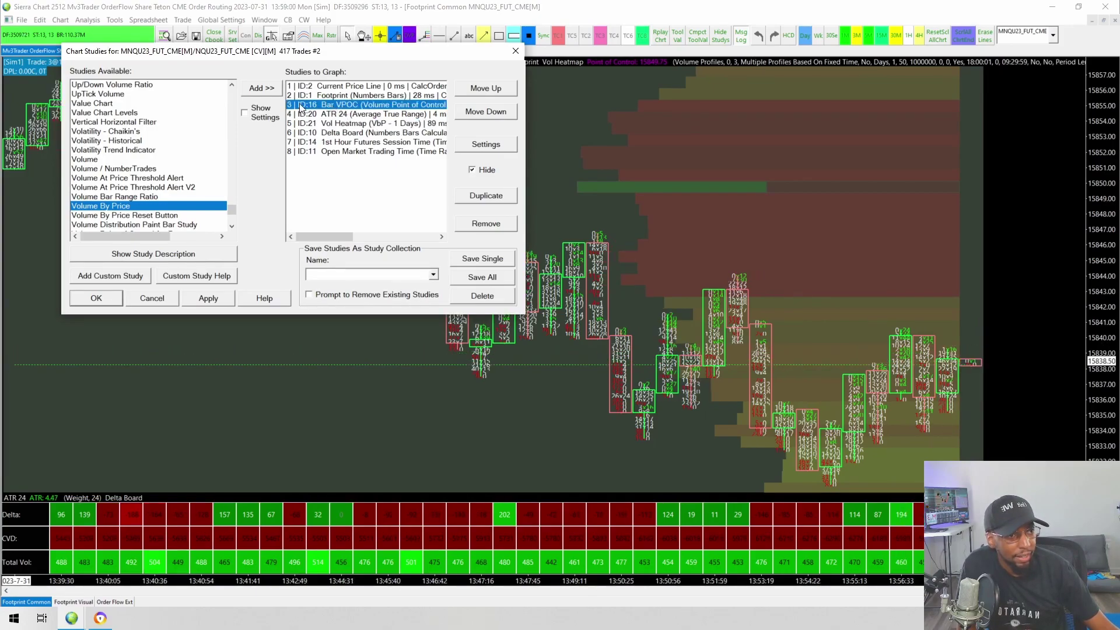
{"action": "scroll", "coordinate": [175, 222], "scroll_direction": "down", "scroll_amount": 1}
{"action": "left_click", "coordinate": [169, 216]}
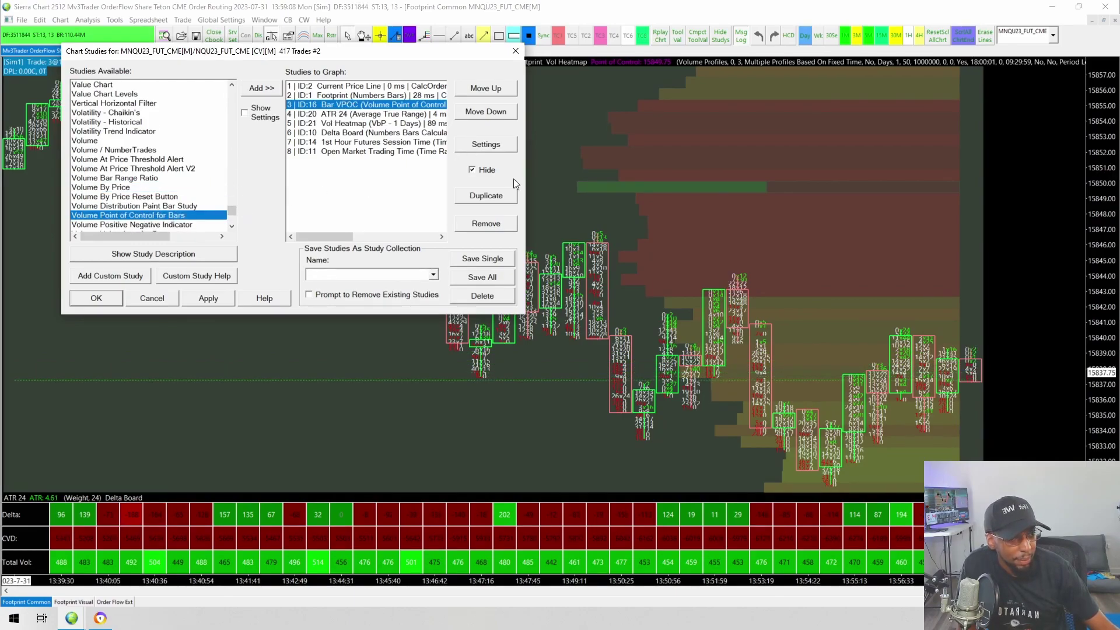
{"action": "left_click", "coordinate": [205, 298]}
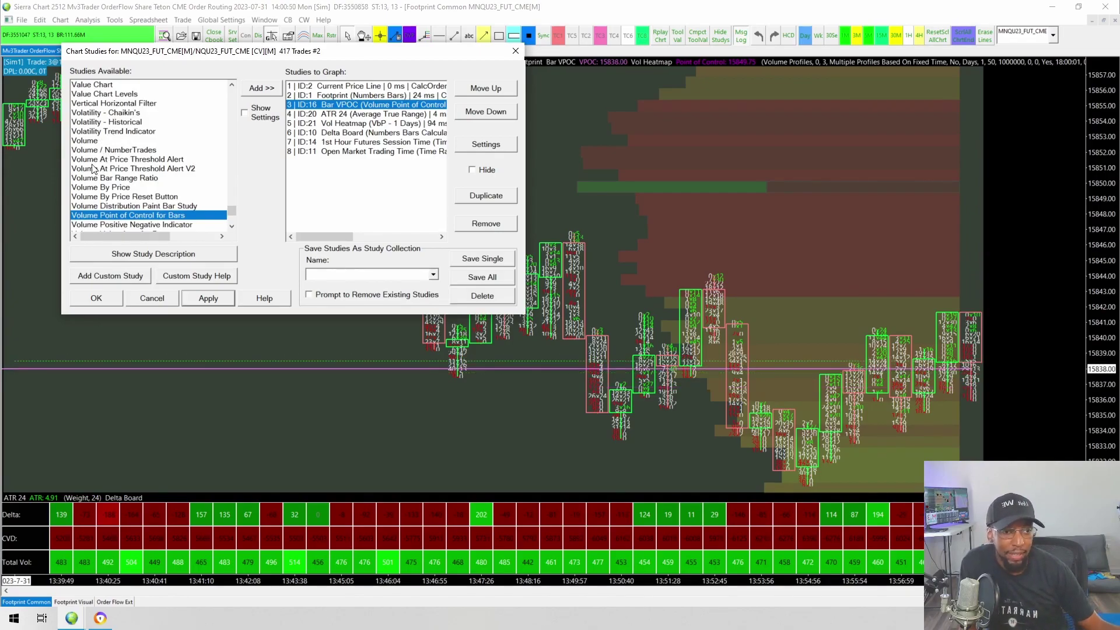
{"action": "scroll", "coordinate": [82, 169], "scroll_direction": "up", "scroll_amount": 1}
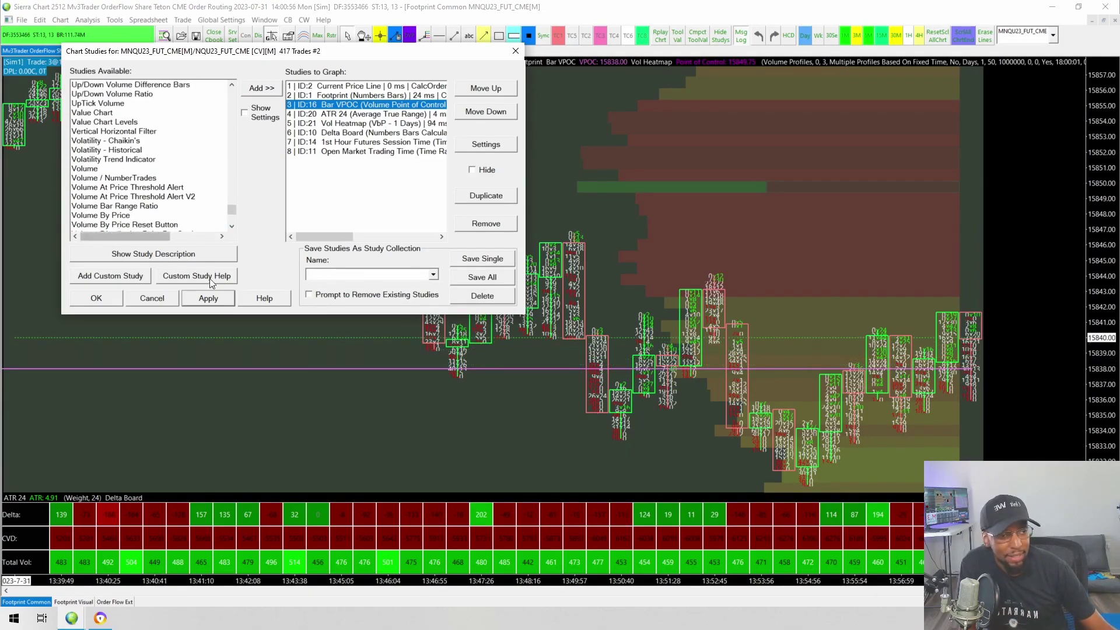
{"action": "left_click", "coordinate": [96, 299]}
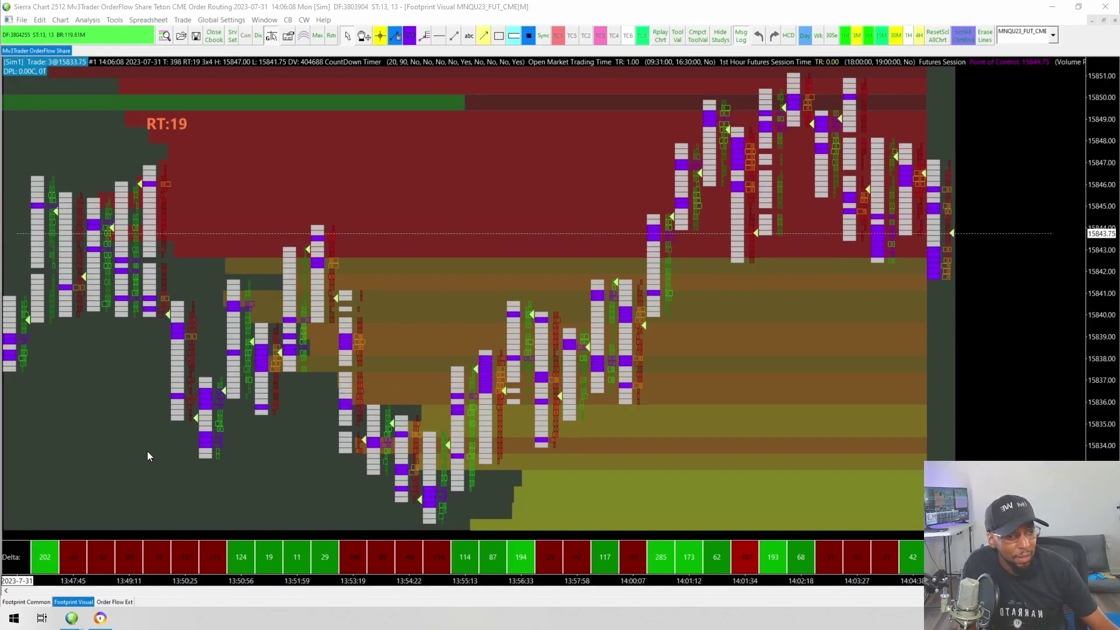
Step: Open the Footprint Visual chart's studies and bring up the list of custom studies to add
{"action": "right_click", "coordinate": [109, 442]}
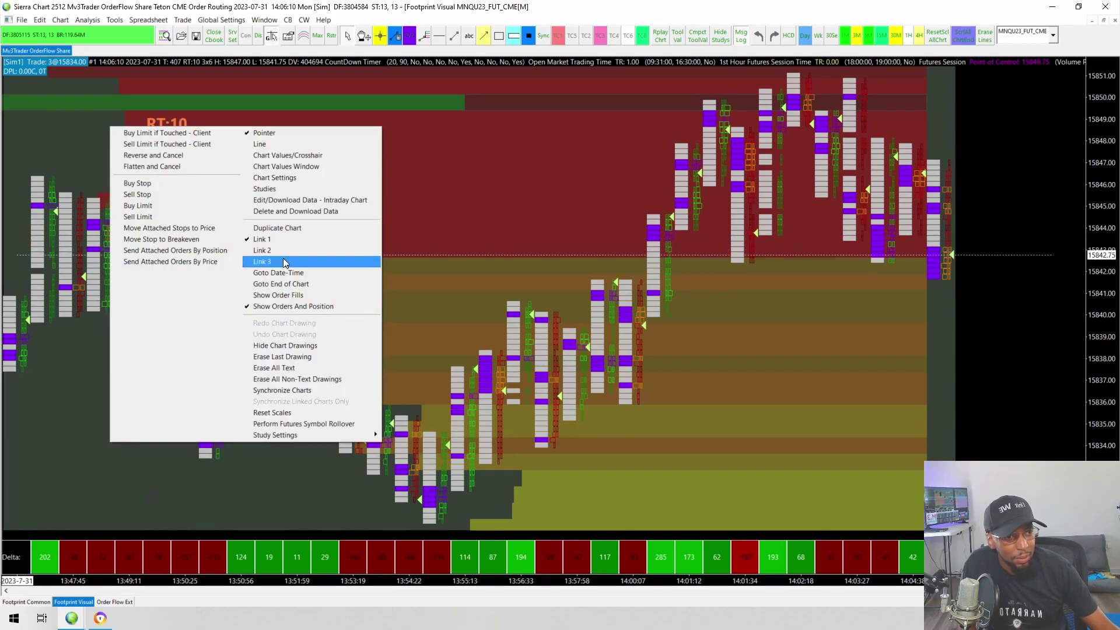
{"action": "left_click", "coordinate": [276, 190]}
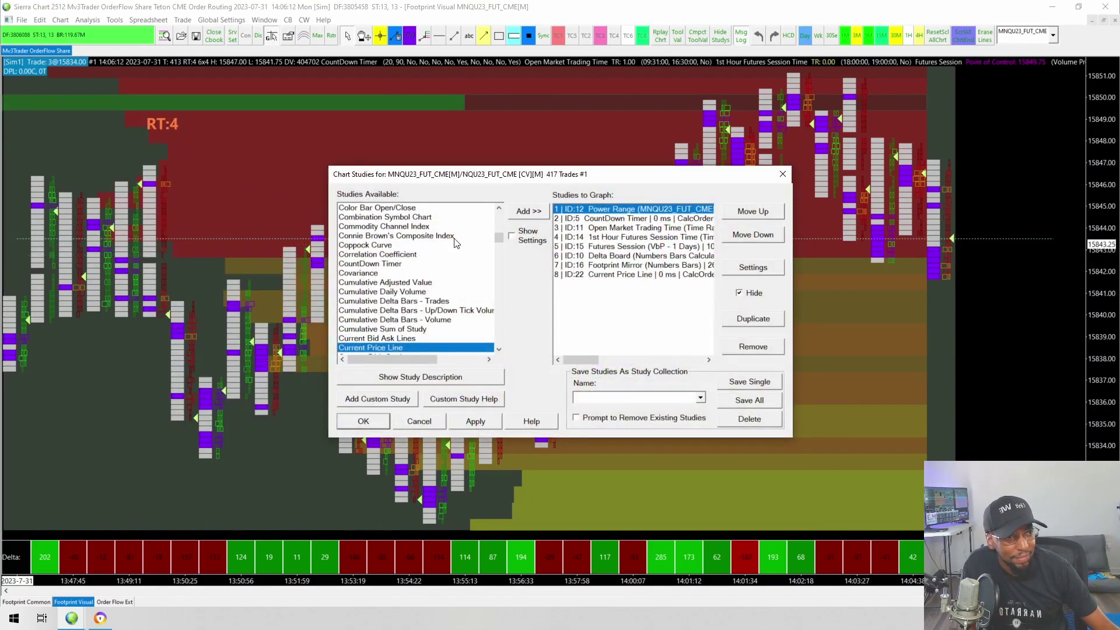
{"action": "scroll", "coordinate": [416, 277], "scroll_direction": "down", "scroll_amount": 2}
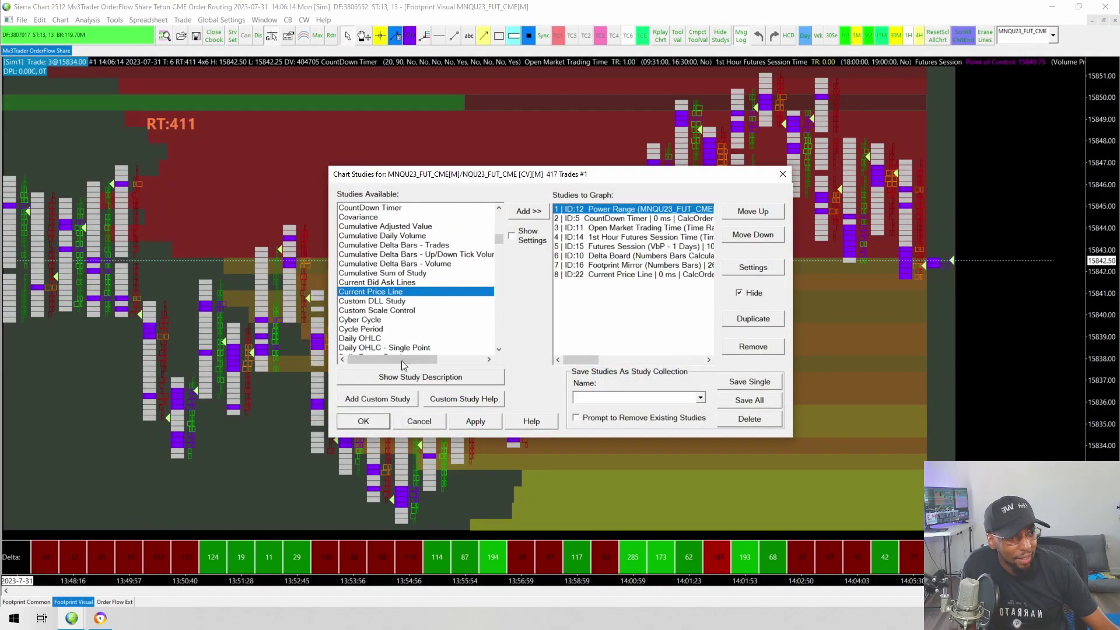
{"action": "left_click", "coordinate": [377, 399]}
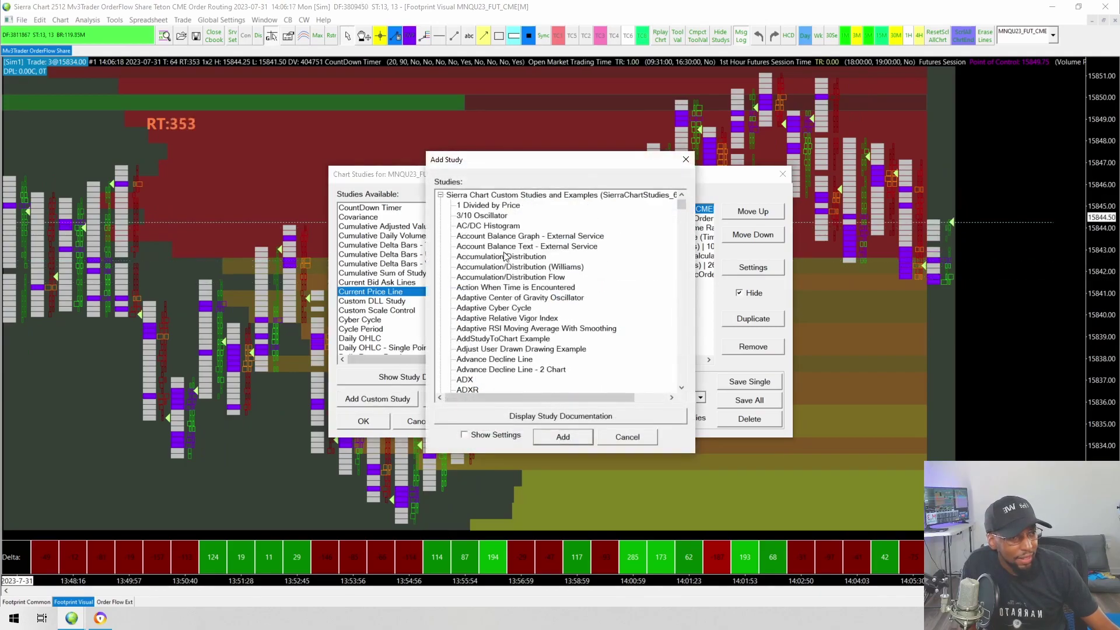
Step: Browse the Sierra Chart Custom Studies and Examples group and select Ask/Bid Volume Difference Bars
{"action": "left_click", "coordinate": [441, 196]}
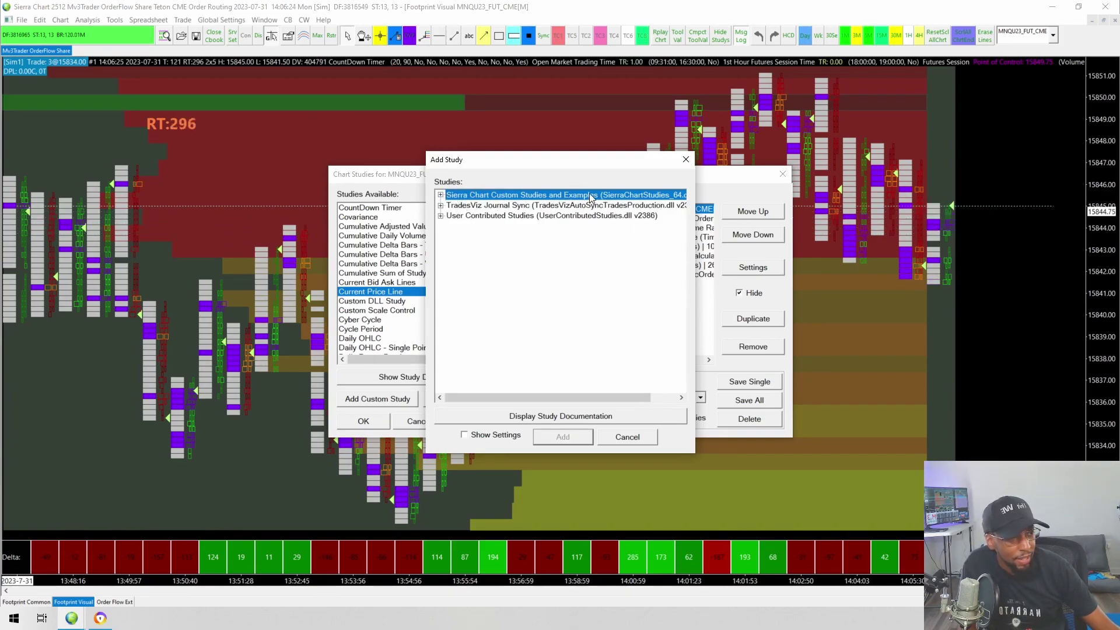
{"action": "left_click", "coordinate": [441, 195]}
{"action": "scroll", "coordinate": [515, 309], "scroll_direction": "down", "scroll_amount": 2}
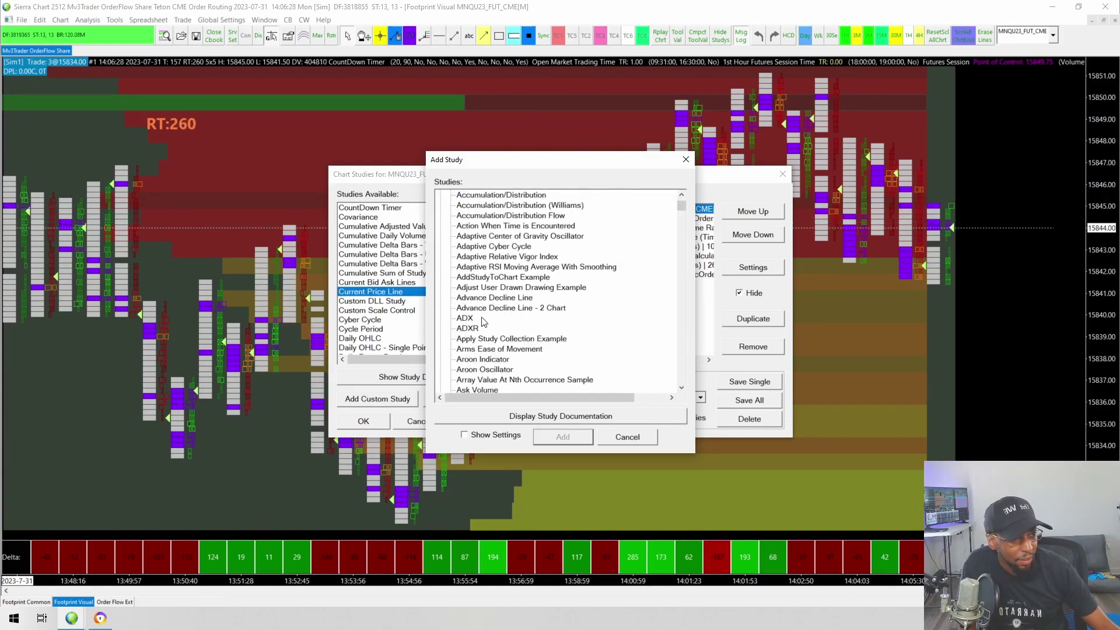
{"action": "scroll", "coordinate": [491, 286], "scroll_direction": "down", "scroll_amount": 2}
{"action": "left_click", "coordinate": [496, 349]}
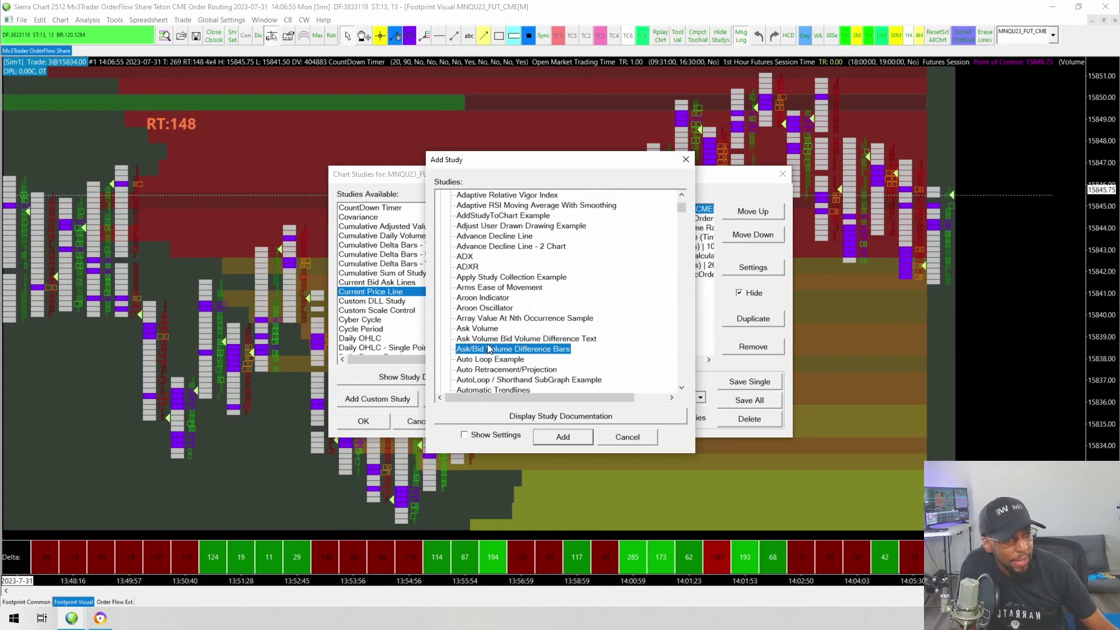
Step: Close the custom study list and studies window without adding anything, and view the Order Flow Ext and Footprint Visual charts
{"action": "left_click", "coordinate": [623, 435]}
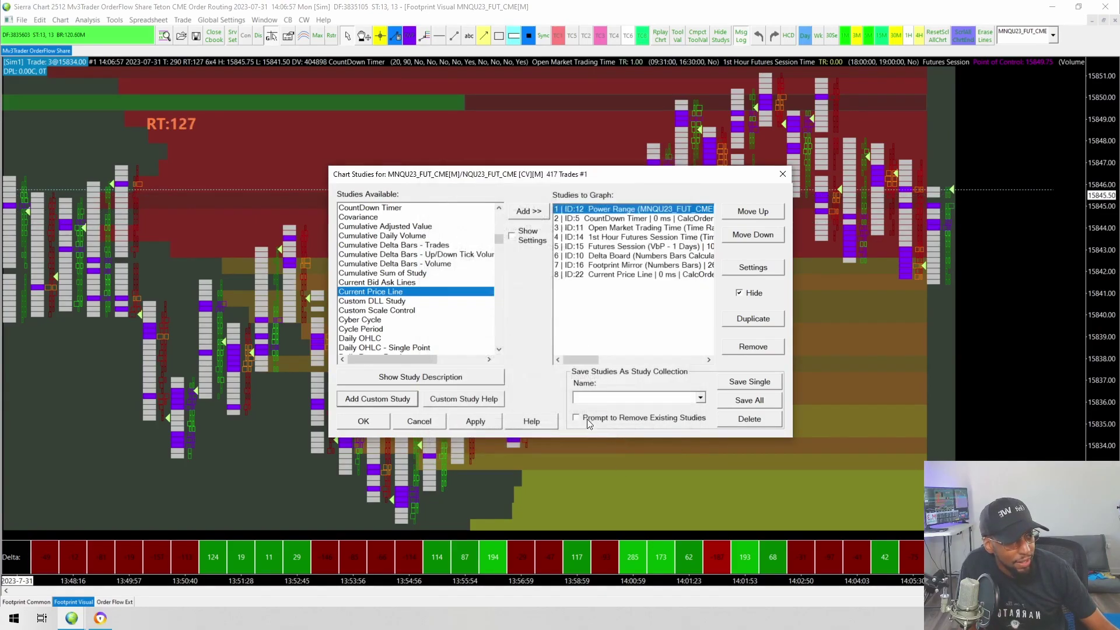
{"action": "left_click", "coordinate": [414, 422]}
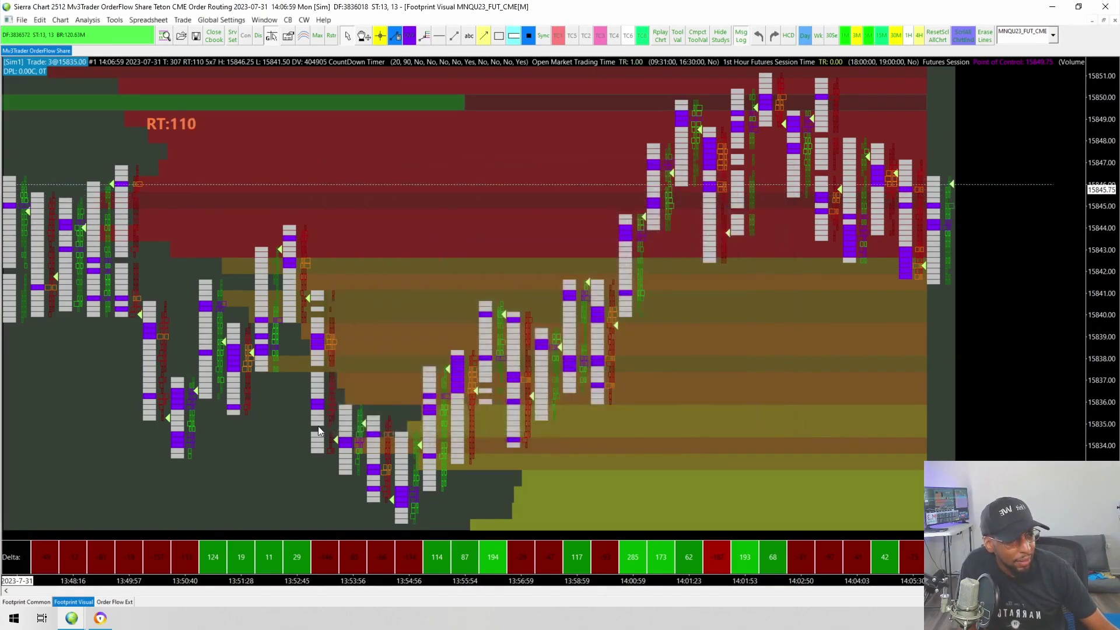
{"action": "left_click", "coordinate": [304, 20]}
{"action": "left_click", "coordinate": [342, 65]}
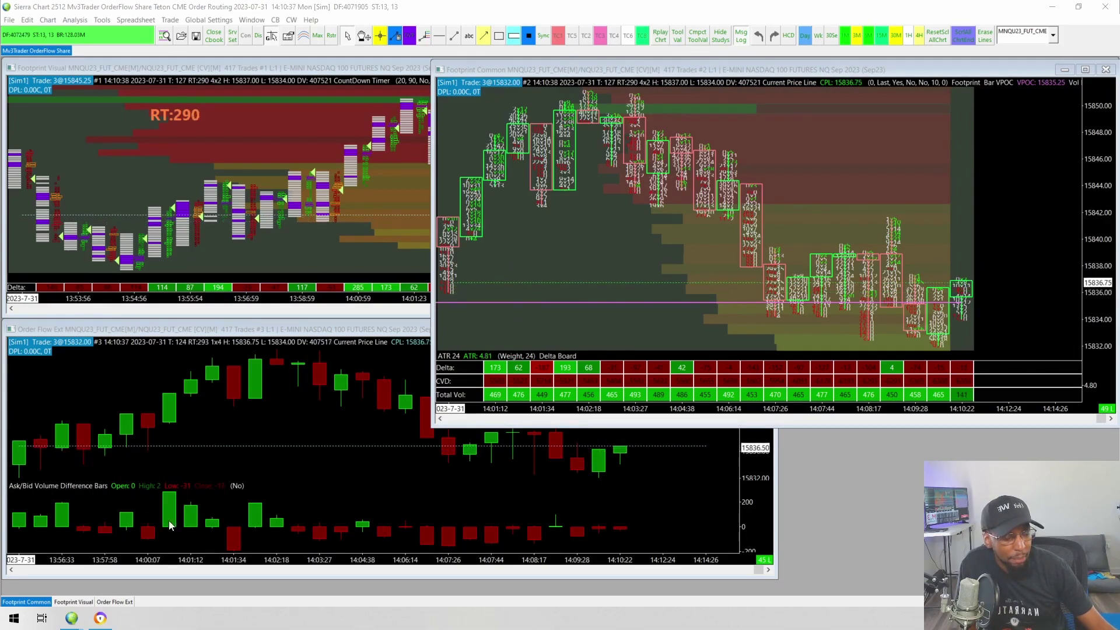
{"action": "left_click", "coordinate": [221, 65]}
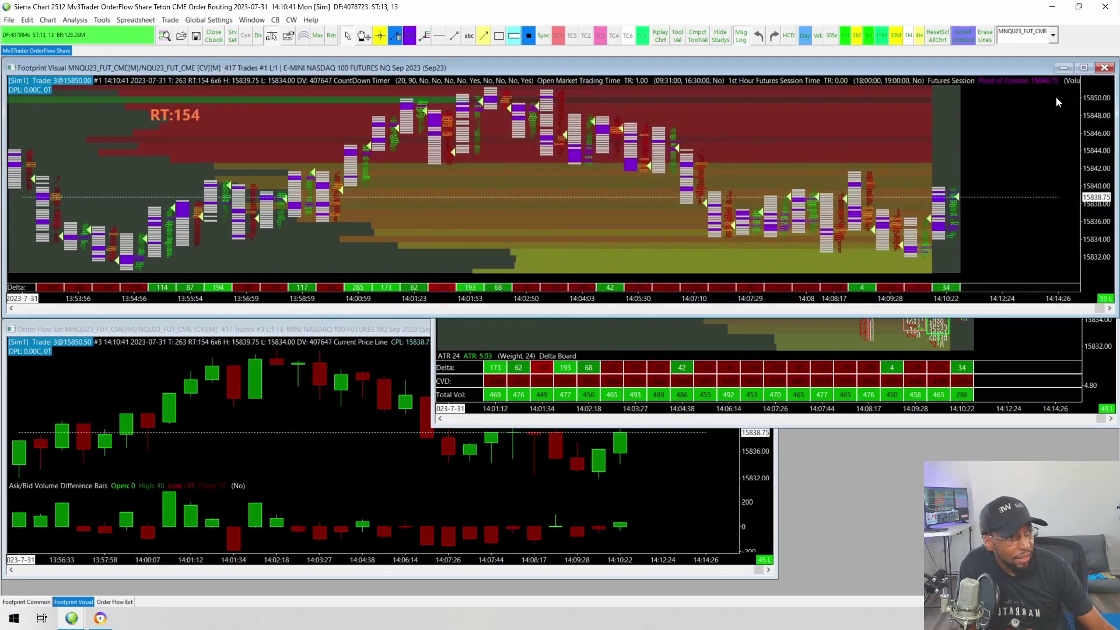
{"action": "left_click", "coordinate": [1084, 68]}
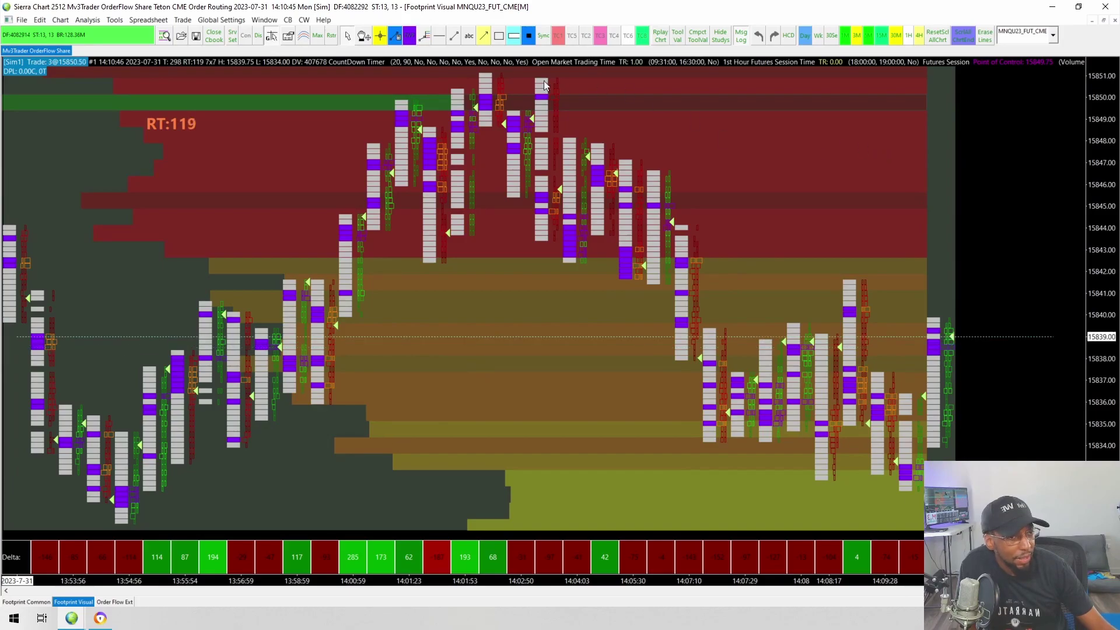
Step: Switch to the Order Flow Ext chart, restore it to a floating window and enlarge it upward
{"action": "left_click", "coordinate": [301, 22]}
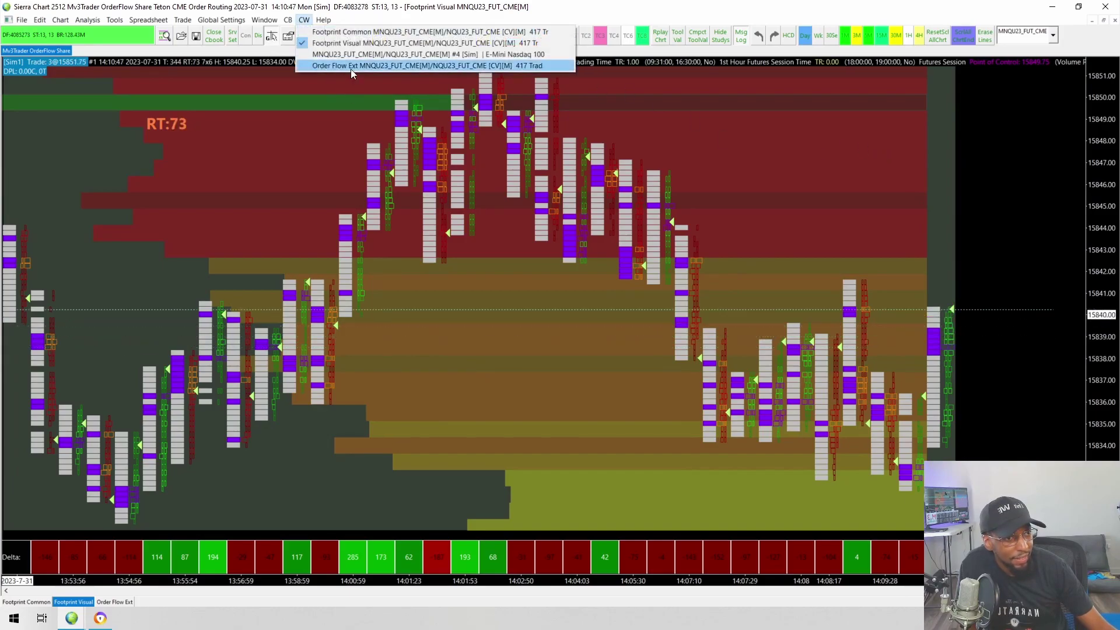
{"action": "left_click", "coordinate": [351, 67]}
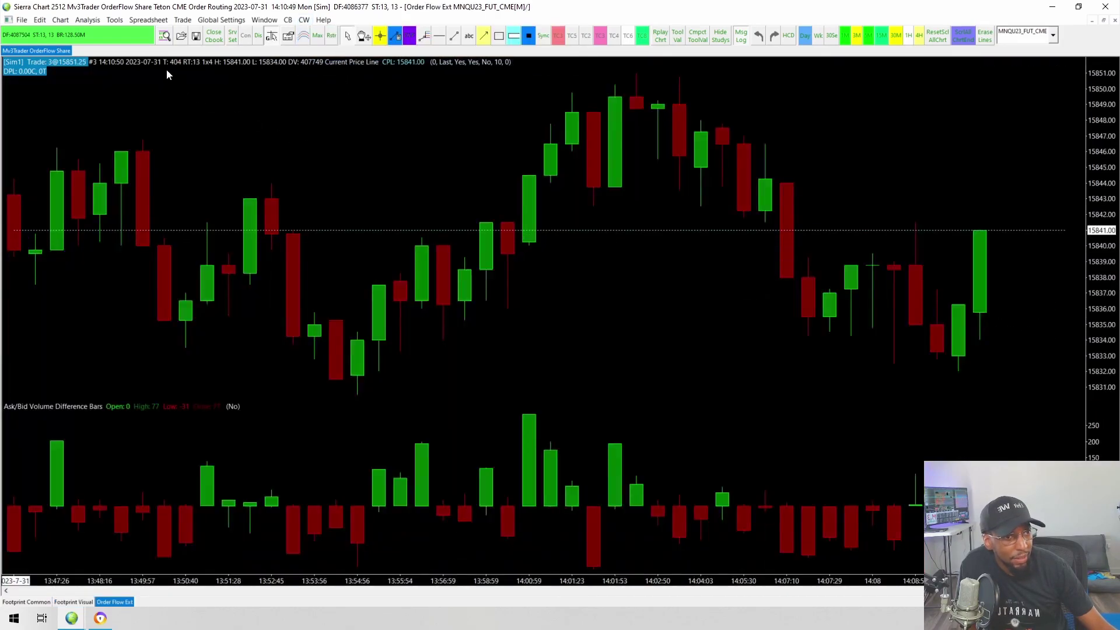
{"action": "left_click", "coordinate": [1103, 21]}
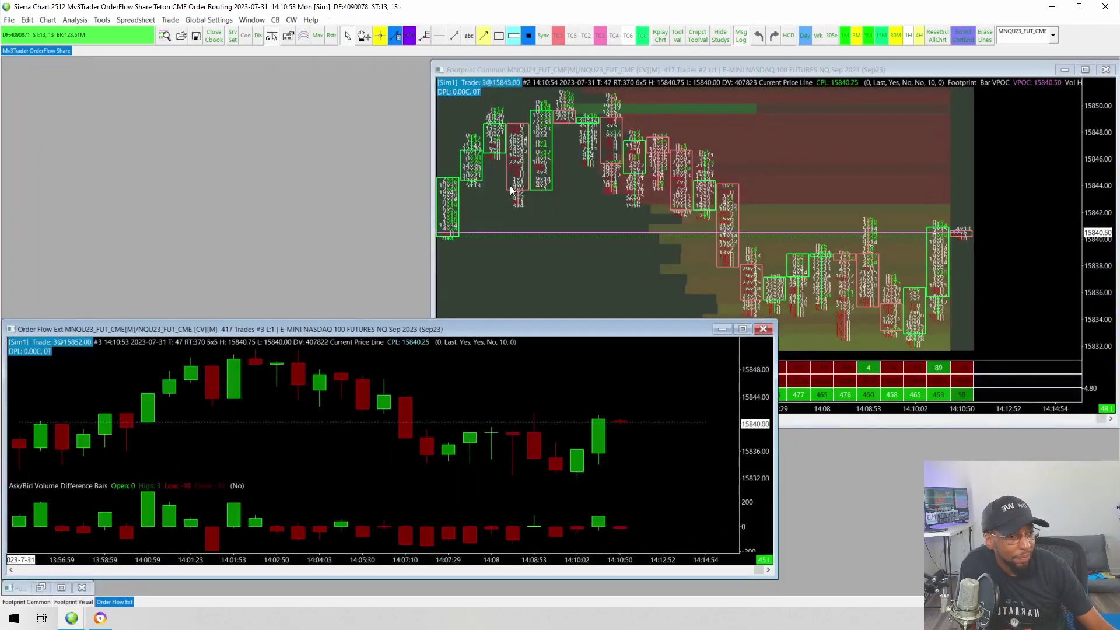
{"action": "left_click_drag", "start_coordinate": [400, 321], "coordinate": [376, 213]}
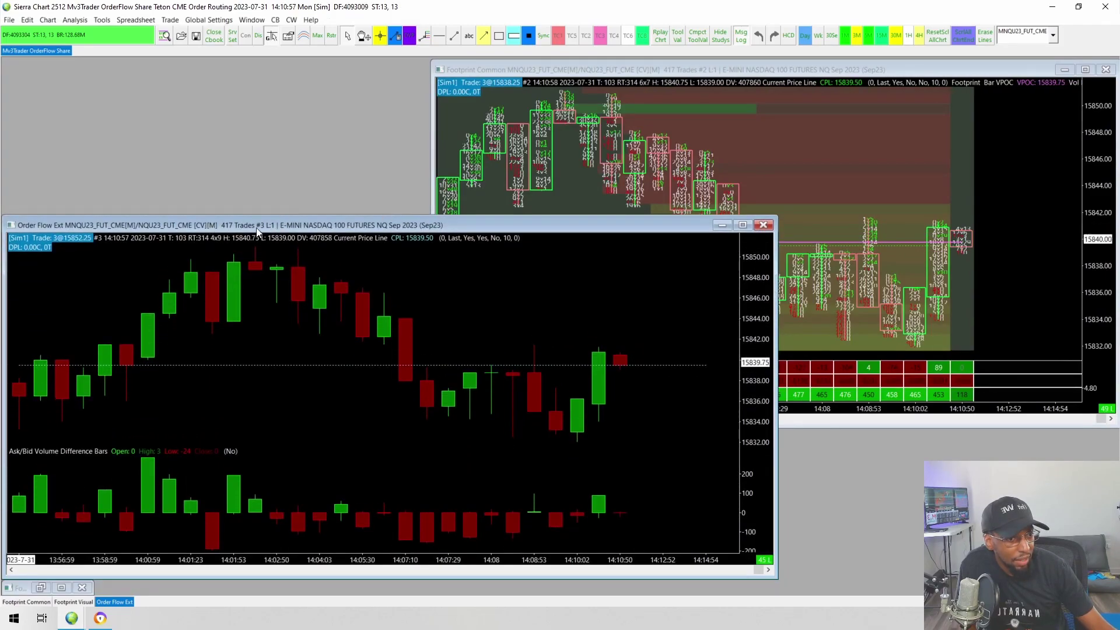
Step: Inspect the Ask/Bid Volume Difference Bars entry in the Order Flow Ext chart's studies and close the window without changes
{"action": "right_click", "coordinate": [254, 456]}
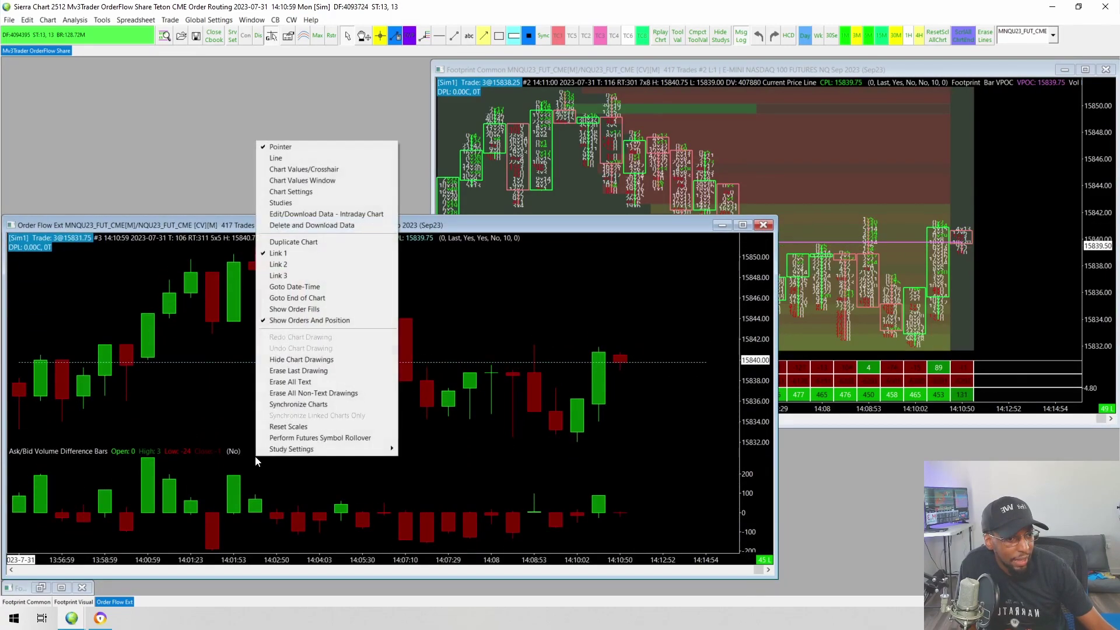
{"action": "left_click", "coordinate": [281, 203]}
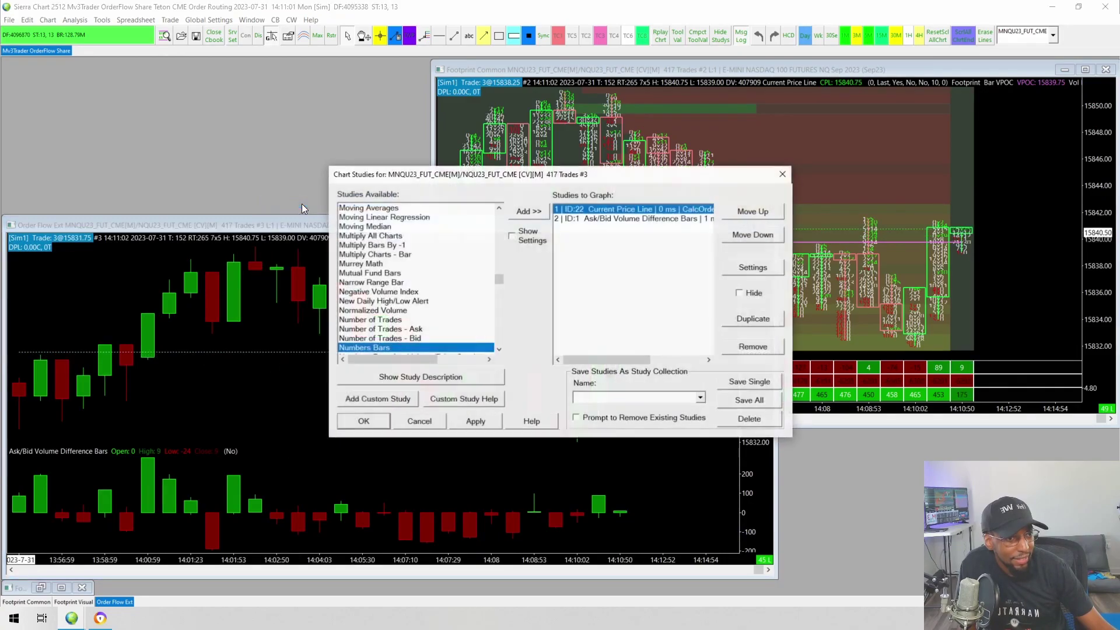
{"action": "left_click", "coordinate": [623, 219]}
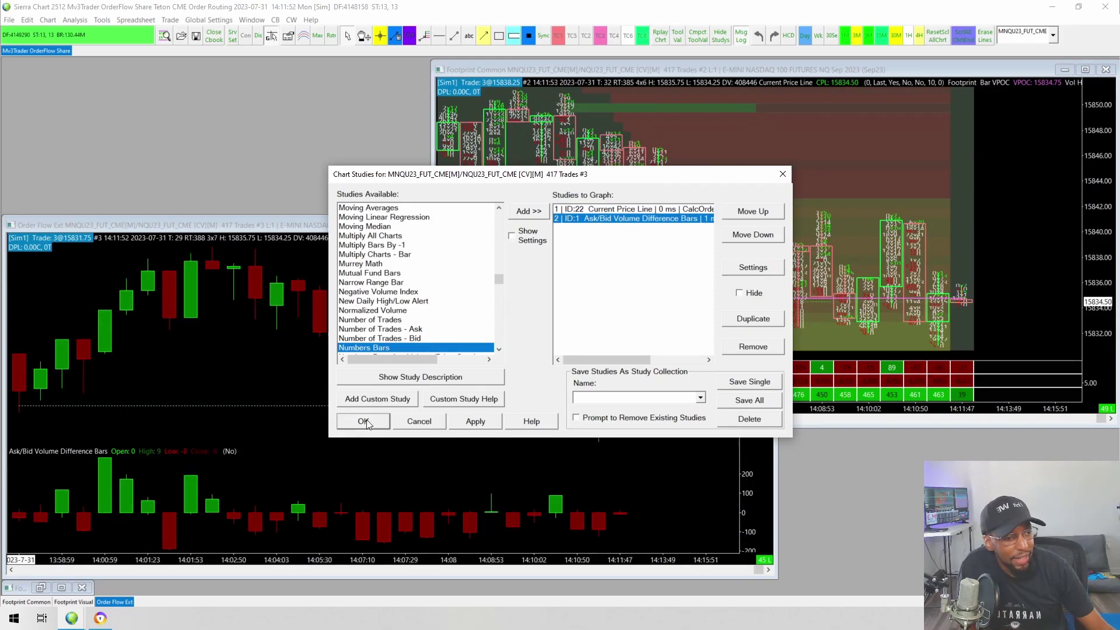
{"action": "left_click", "coordinate": [420, 422]}
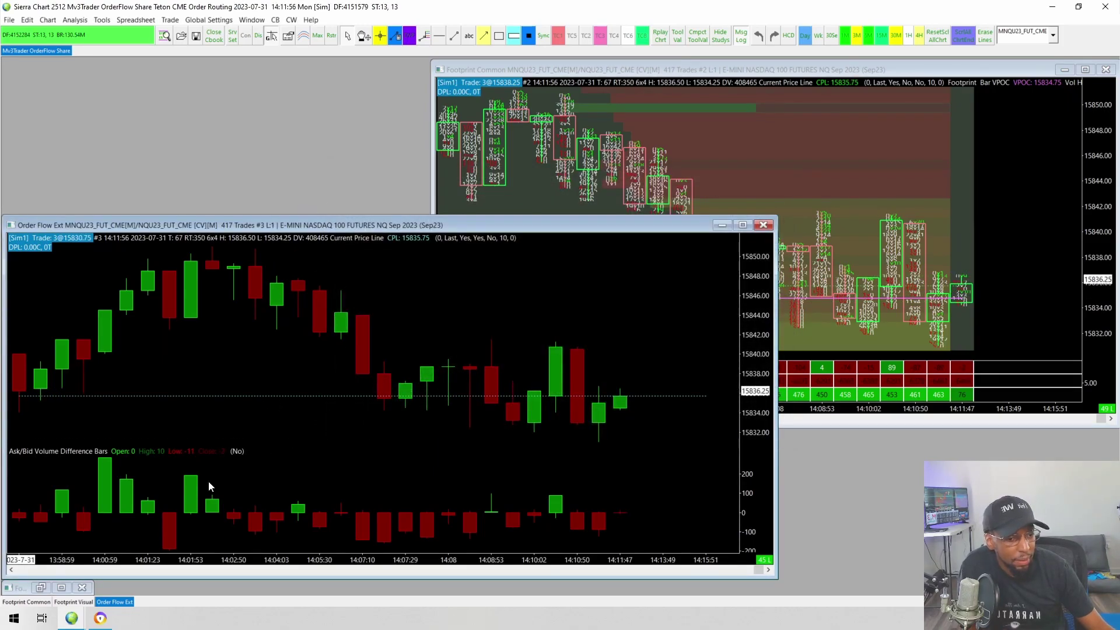
Step: Return to the maximized Footprint Visual chart and add the Study/Price Overlay study to its graphed studies
{"action": "left_click", "coordinate": [61, 586]}
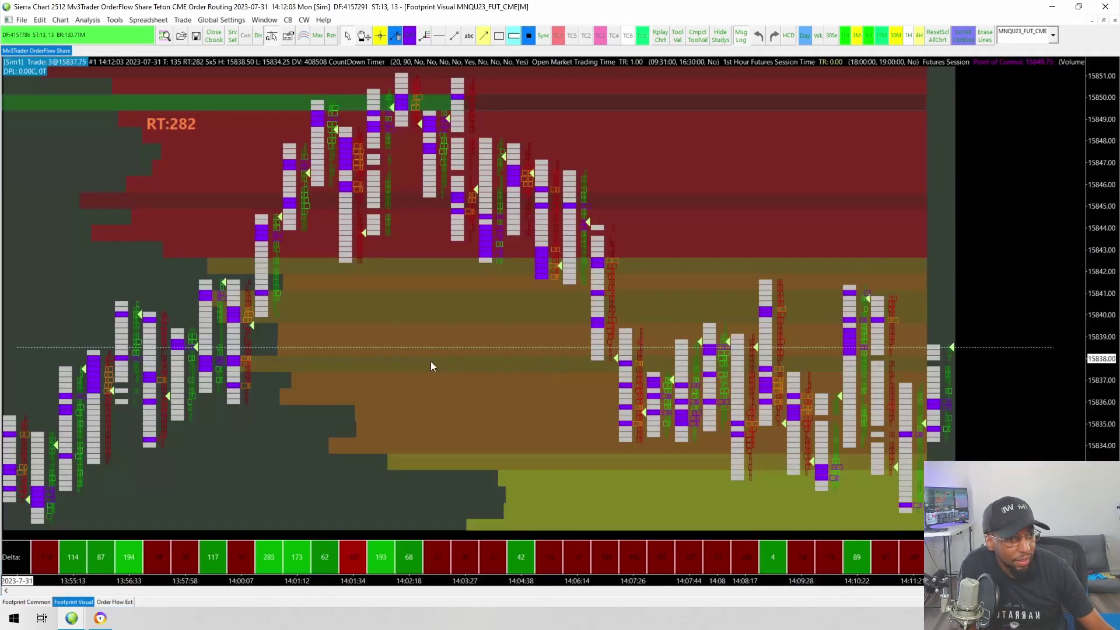
{"action": "left_click", "coordinate": [86, 20]}
{"action": "left_click", "coordinate": [95, 31]}
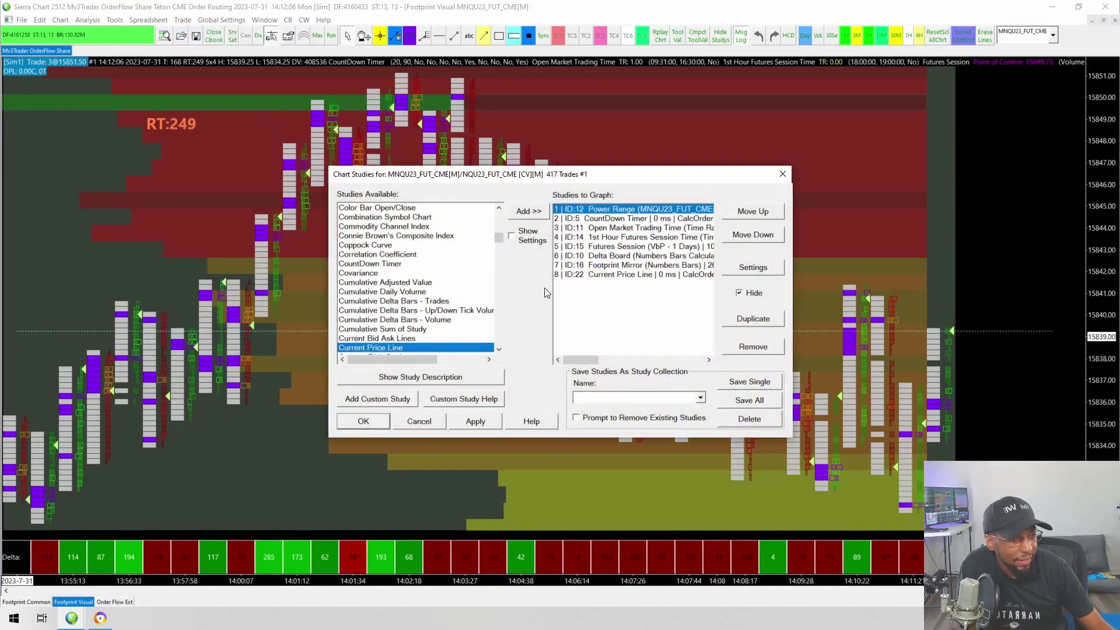
{"action": "left_click", "coordinate": [601, 274]}
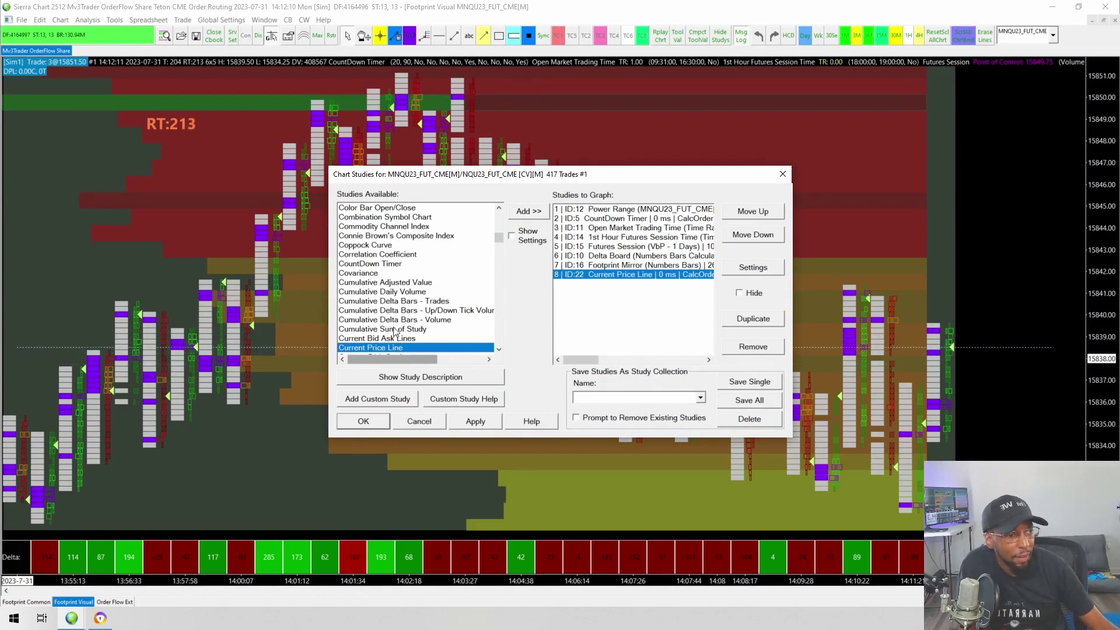
{"action": "scroll", "coordinate": [392, 335], "scroll_direction": "down", "scroll_amount": 8}
{"action": "scroll", "coordinate": [385, 303], "scroll_direction": "down", "scroll_amount": 20}
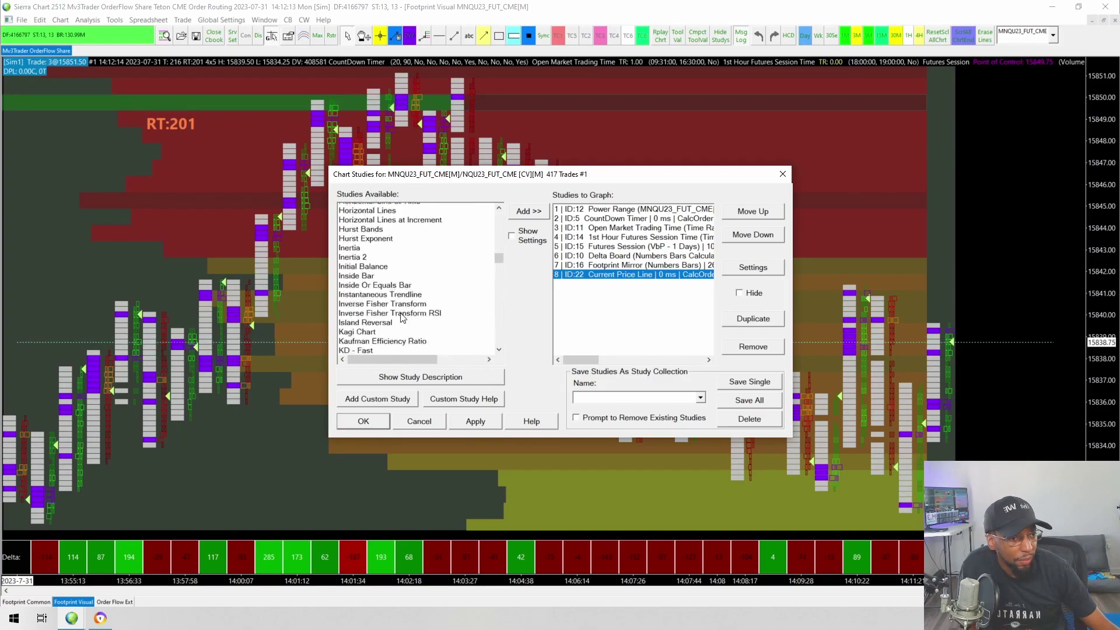
{"action": "left_click_drag", "start_coordinate": [499, 257], "coordinate": [499, 312]}
{"action": "left_click", "coordinate": [377, 301]}
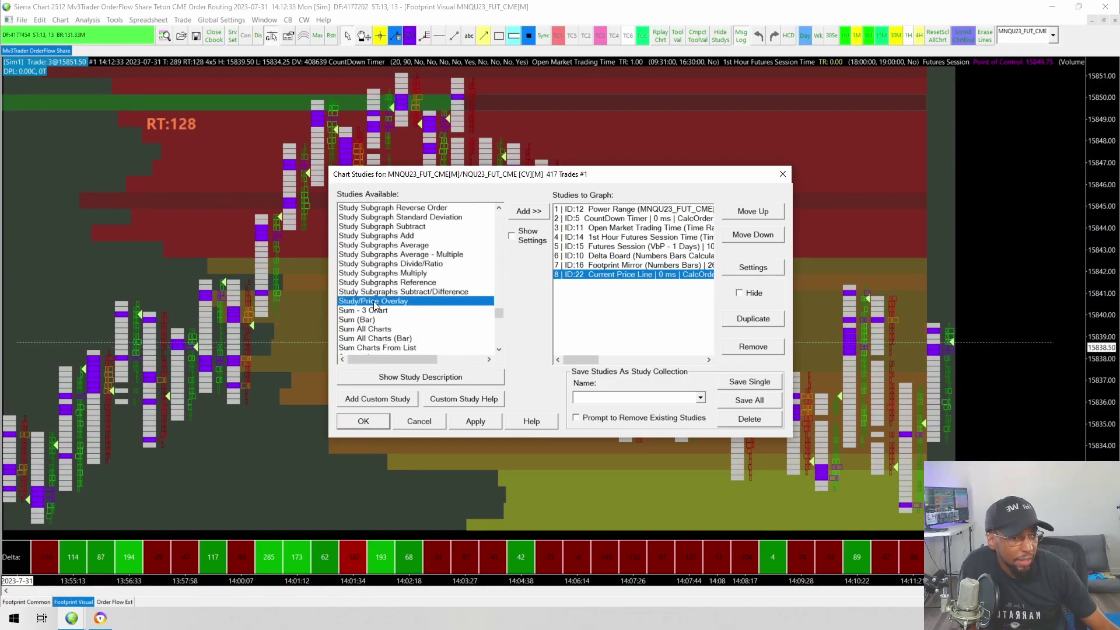
{"action": "left_click", "coordinate": [521, 214]}
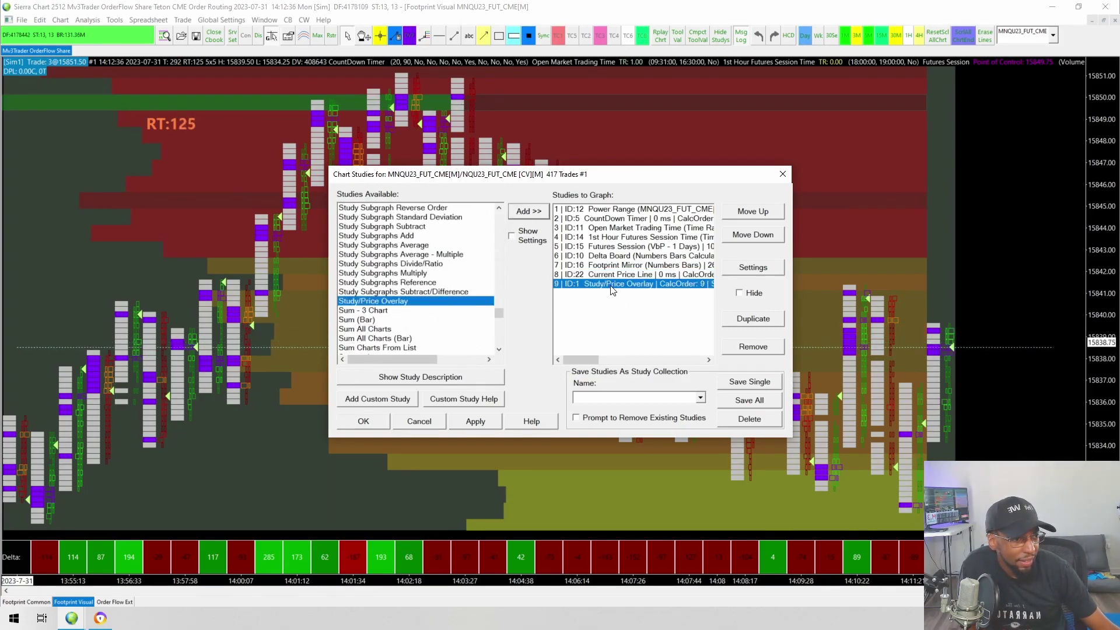
Step: Set the Study/Price Overlay study's chart region to 2 and accept its settings
{"action": "left_click", "coordinate": [753, 267]}
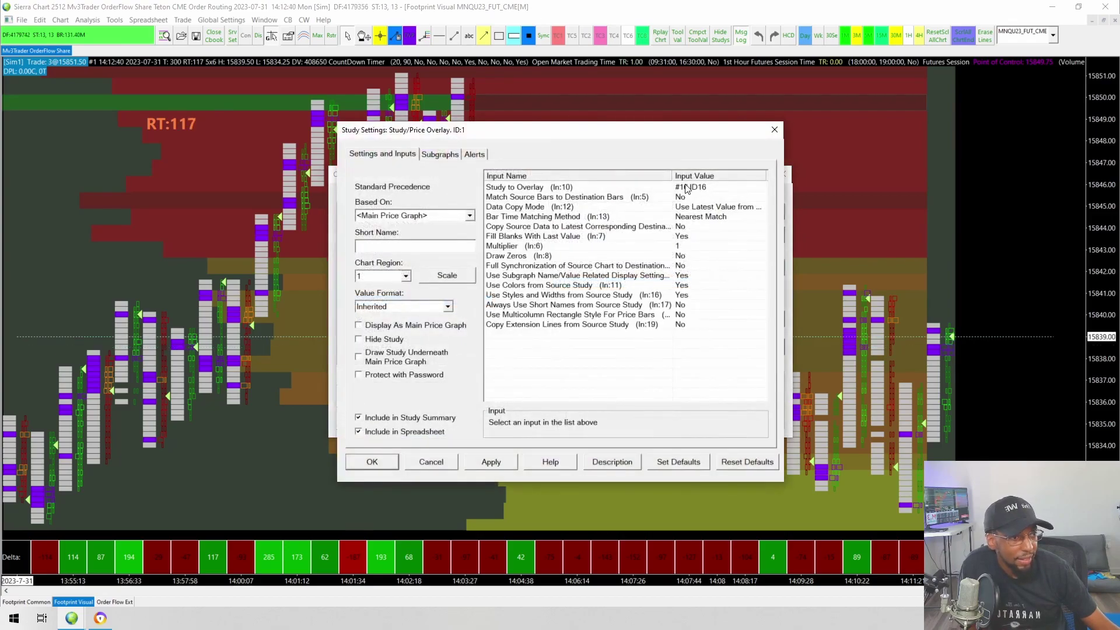
{"action": "left_click", "coordinate": [709, 188]}
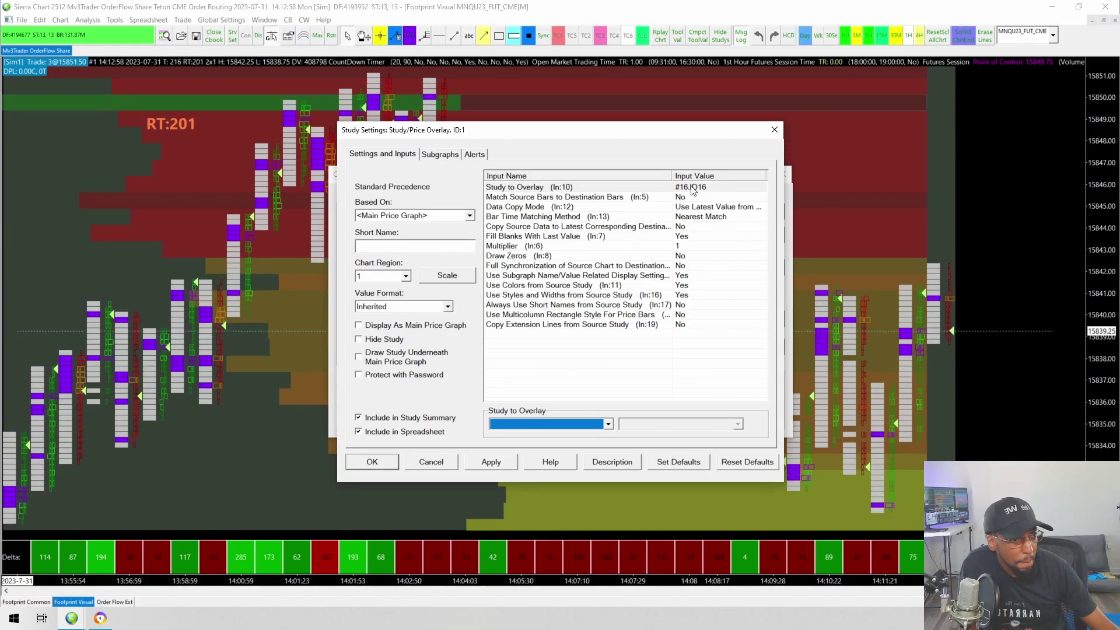
{"action": "left_click", "coordinate": [406, 276]}
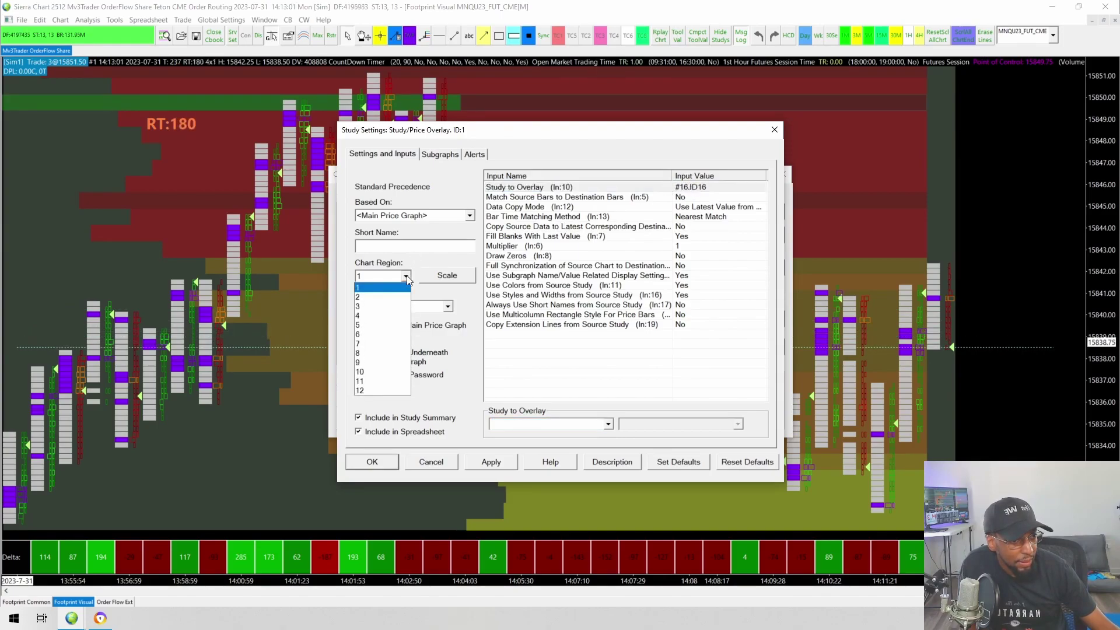
{"action": "left_click", "coordinate": [379, 297]}
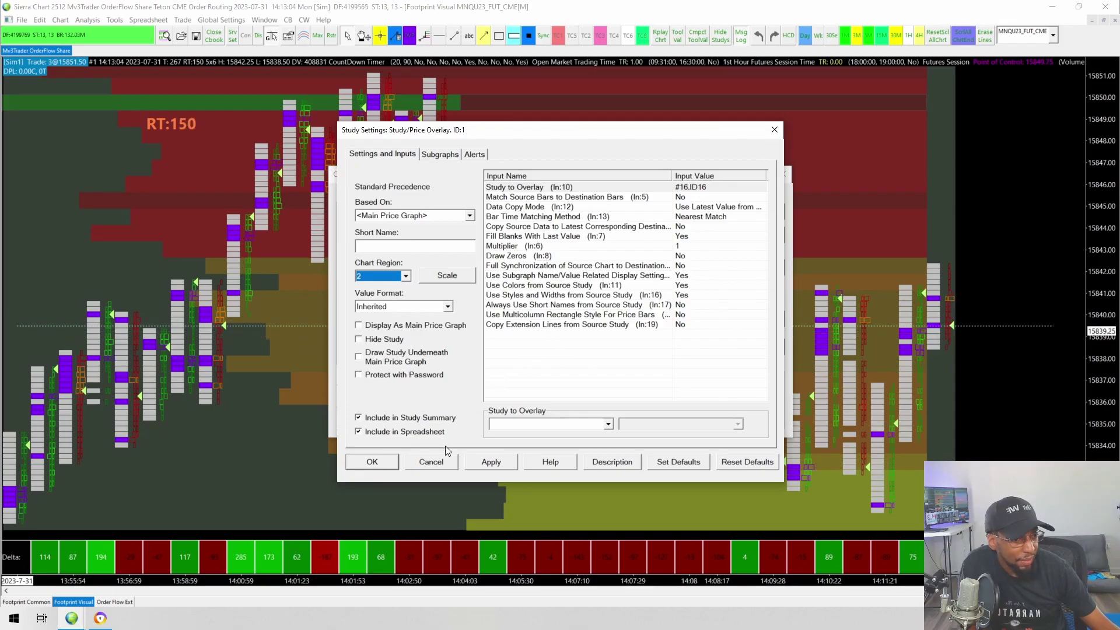
{"action": "left_click", "coordinate": [380, 461]}
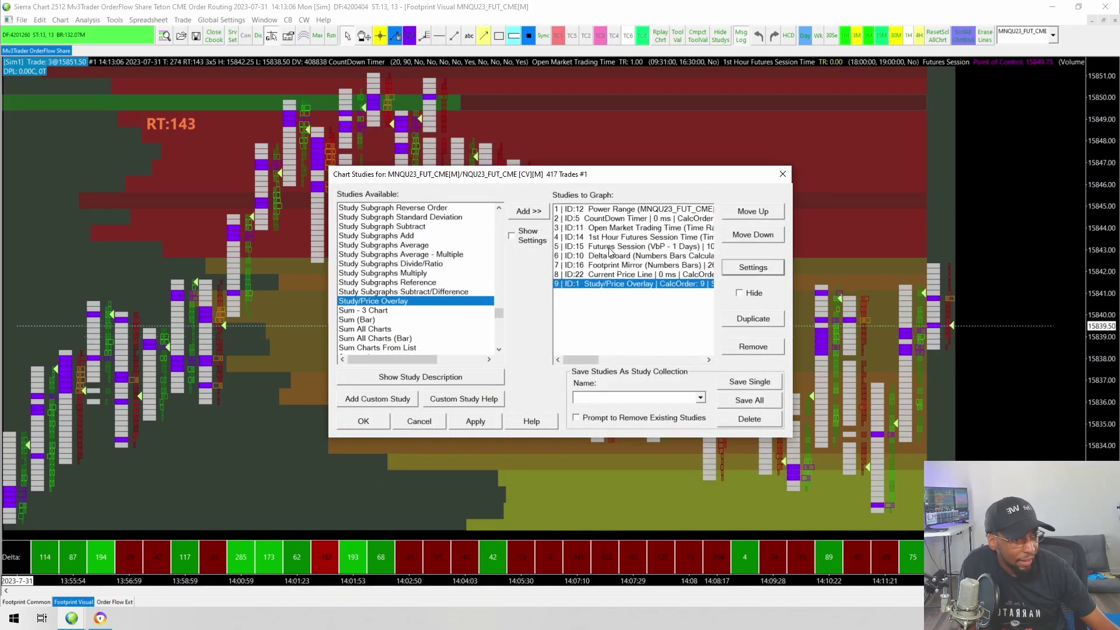
Step: Move the Delta Board study to chart region 3 and accept its settings
{"action": "left_click", "coordinate": [605, 258]}
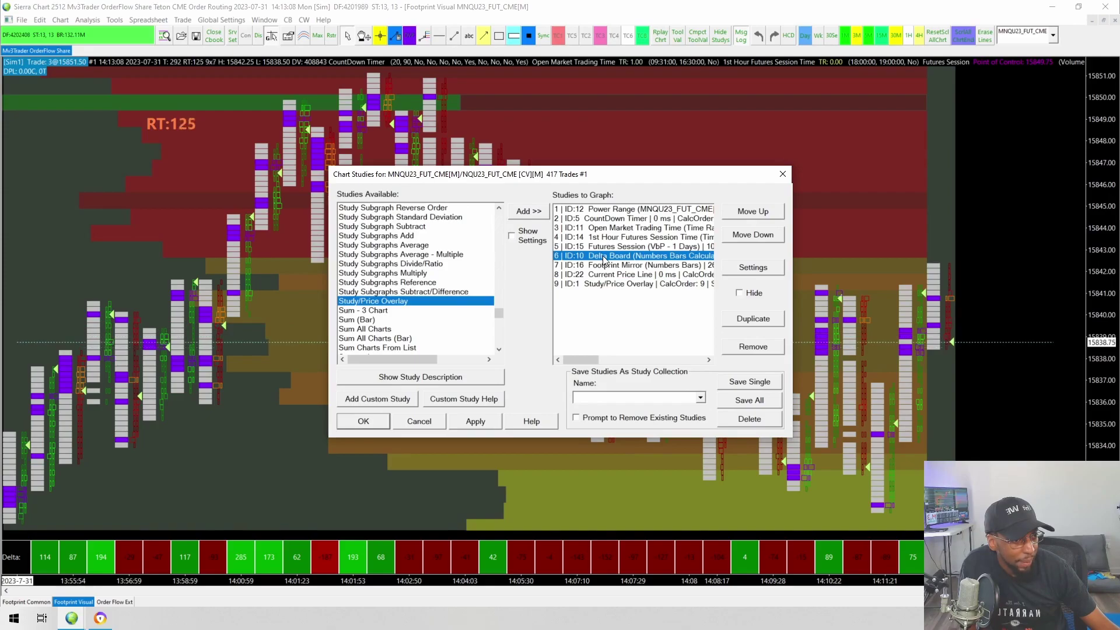
{"action": "double_click", "coordinate": [604, 259]}
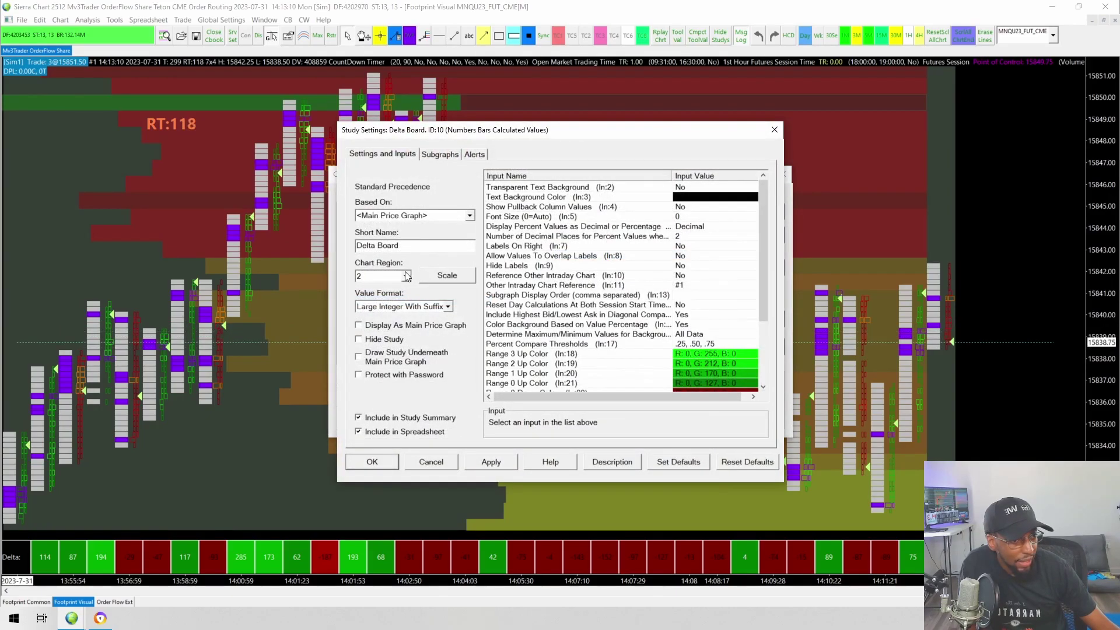
{"action": "left_click", "coordinate": [407, 277]}
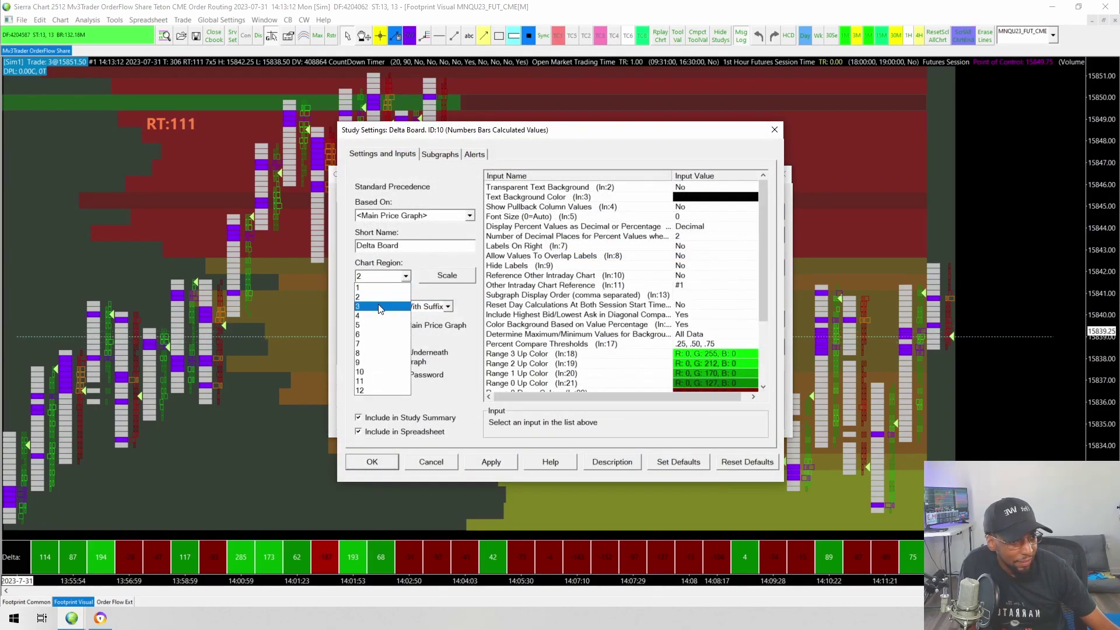
{"action": "left_click", "coordinate": [382, 309]}
{"action": "left_click", "coordinate": [377, 462]}
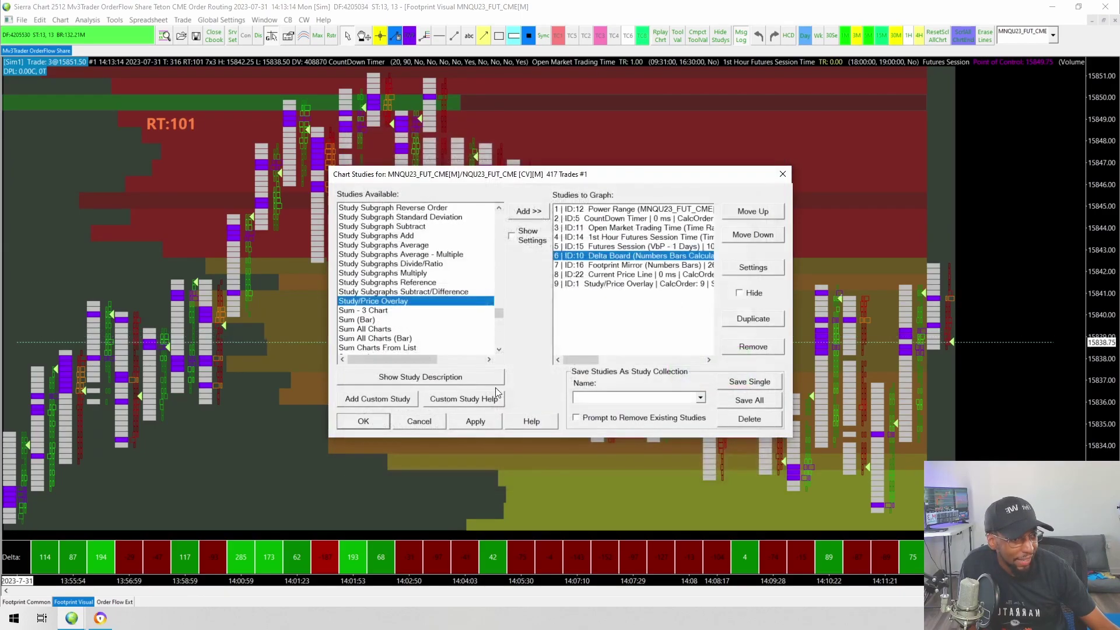
Step: Set the Study/Price Overlay source to Ask/Bid Volume Difference Bars from the 417 Trades #3 chart and apply the studies
{"action": "left_click", "coordinate": [646, 285]}
{"action": "double_click", "coordinate": [646, 286]}
{"action": "left_click", "coordinate": [713, 187]}
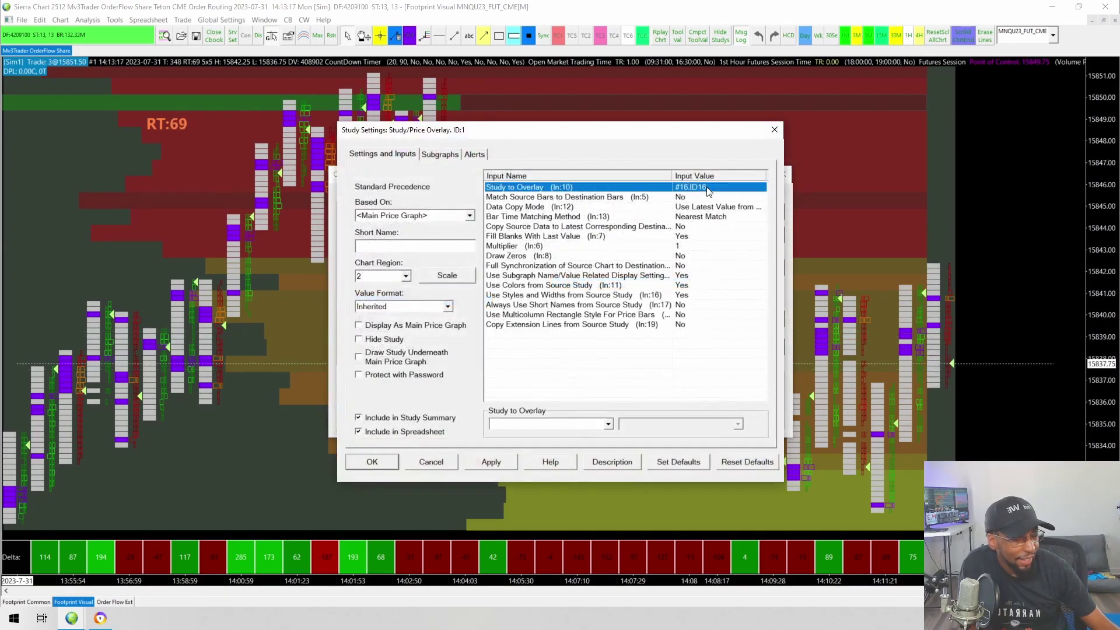
{"action": "left_click", "coordinate": [607, 424]}
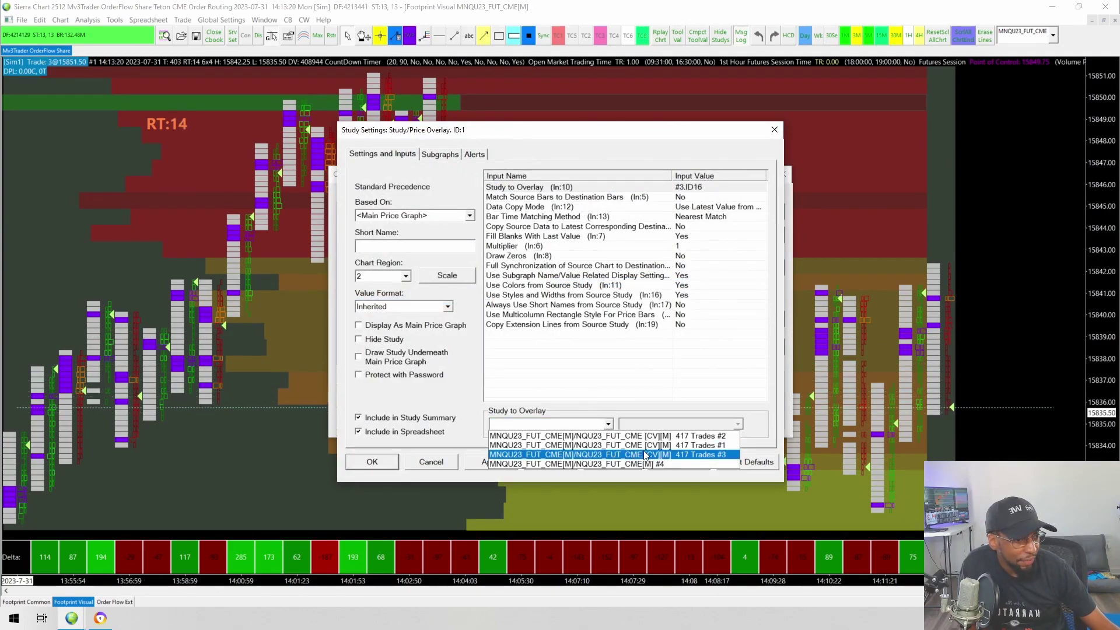
{"action": "left_click", "coordinate": [615, 455]}
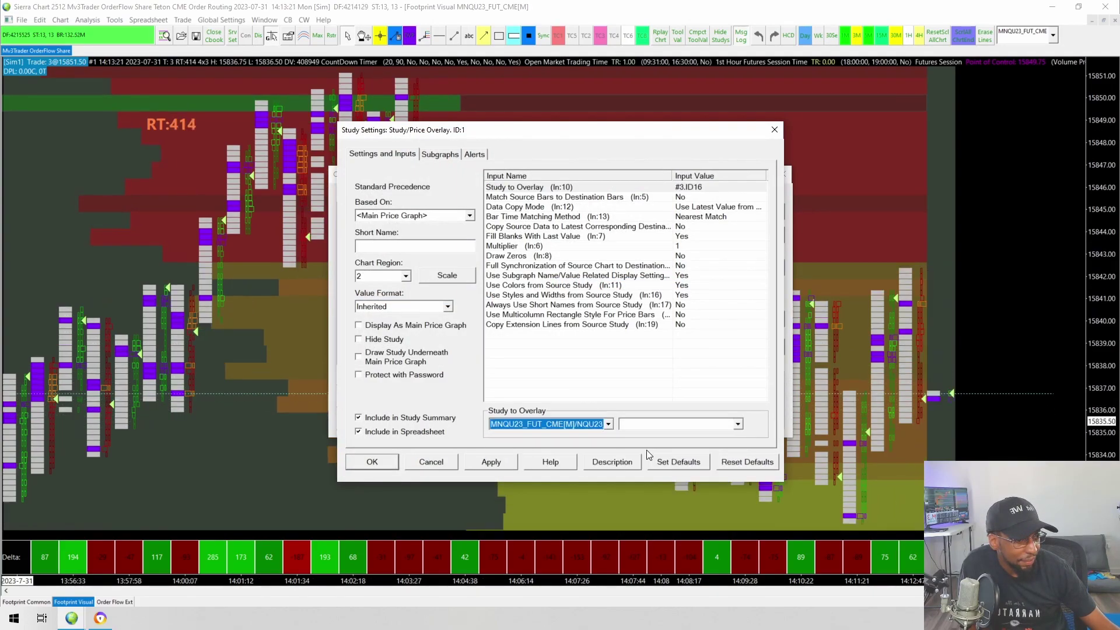
{"action": "left_click", "coordinate": [737, 426]}
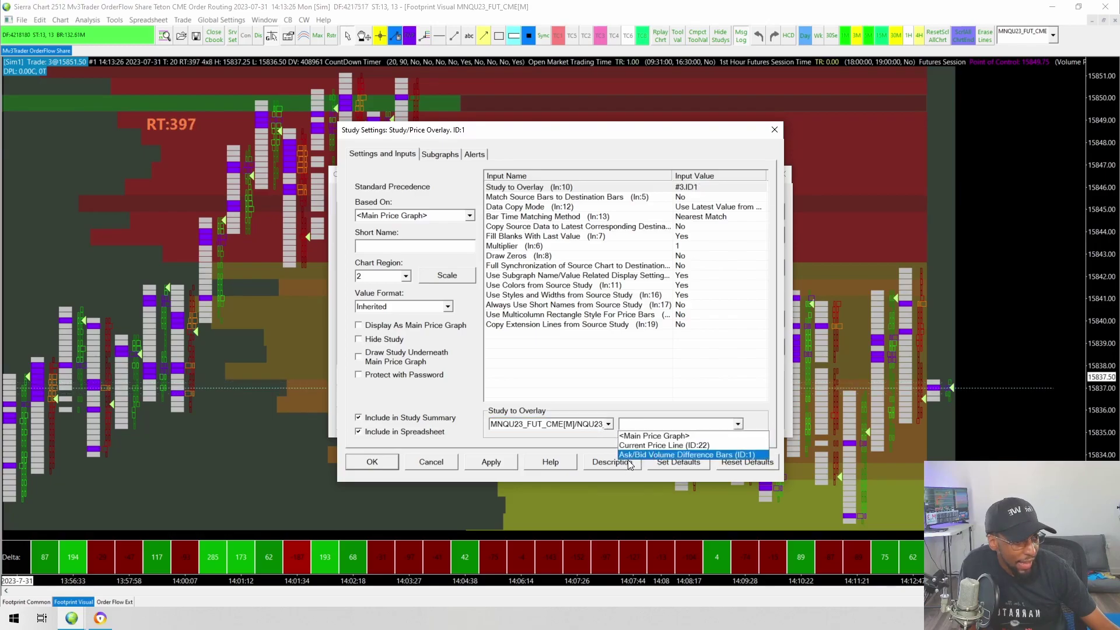
{"action": "left_click", "coordinate": [658, 455]}
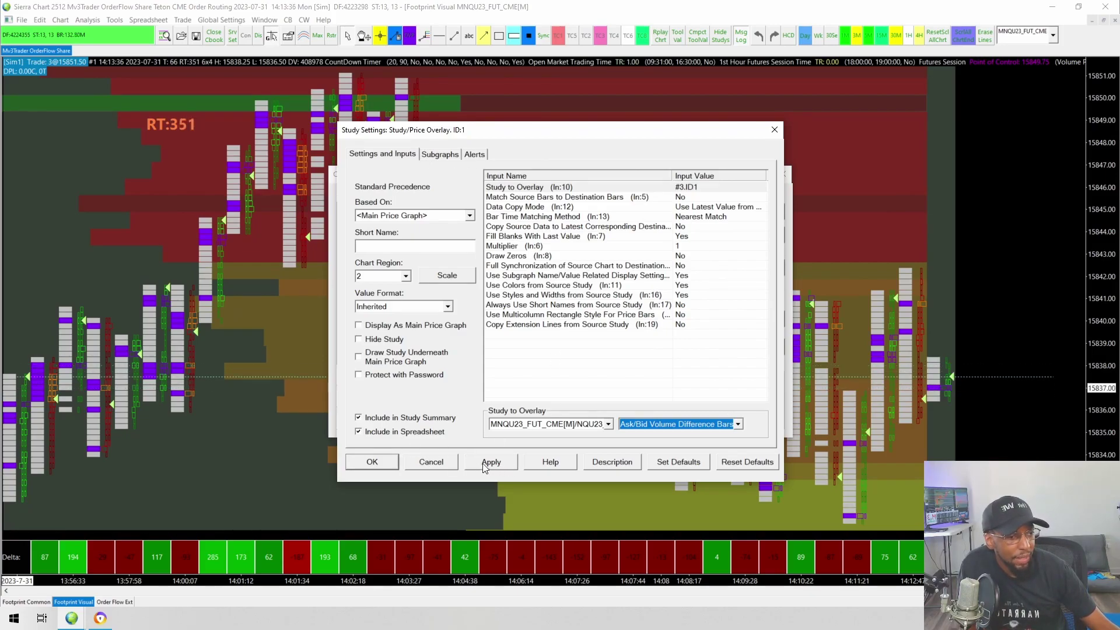
{"action": "left_click", "coordinate": [379, 463]}
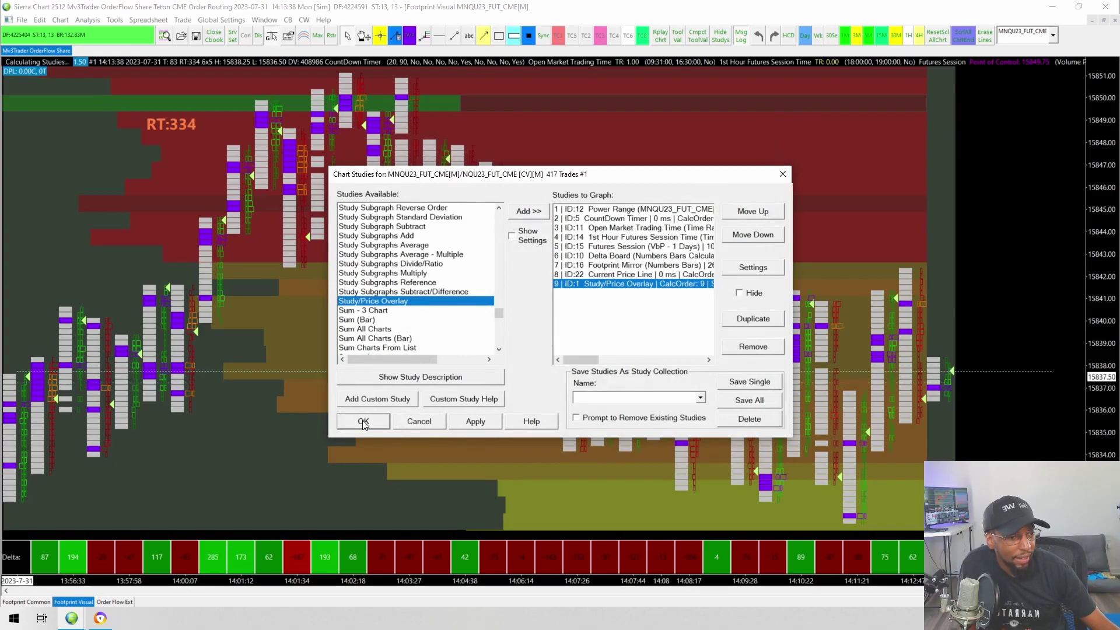
{"action": "left_click", "coordinate": [362, 419]}
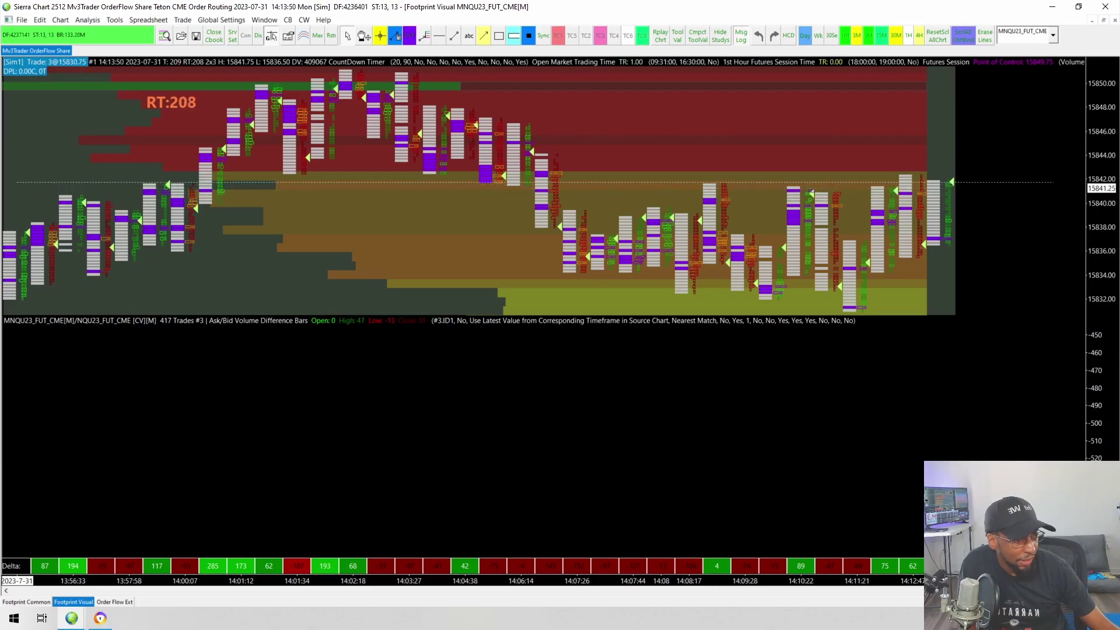
Step: Shrink the Ask/Bid Volume Difference Bars region to a thin strip above the Delta row and duplicate the Footprint Visual chart
{"action": "left_click_drag", "start_coordinate": [769, 318], "coordinate": [768, 542]}
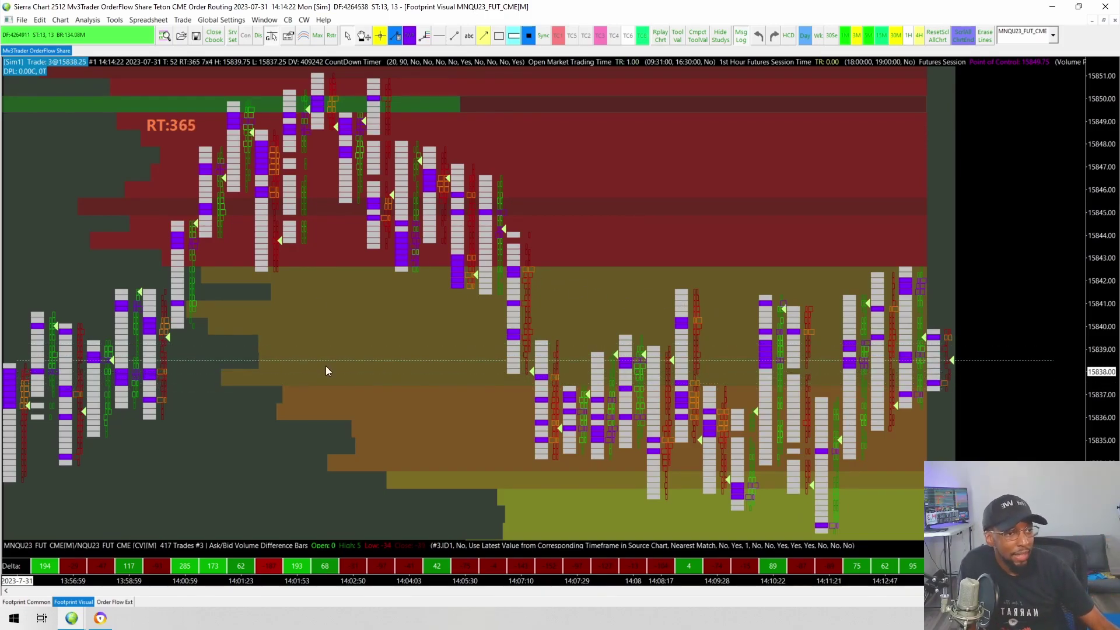
{"action": "right_click", "coordinate": [240, 431]}
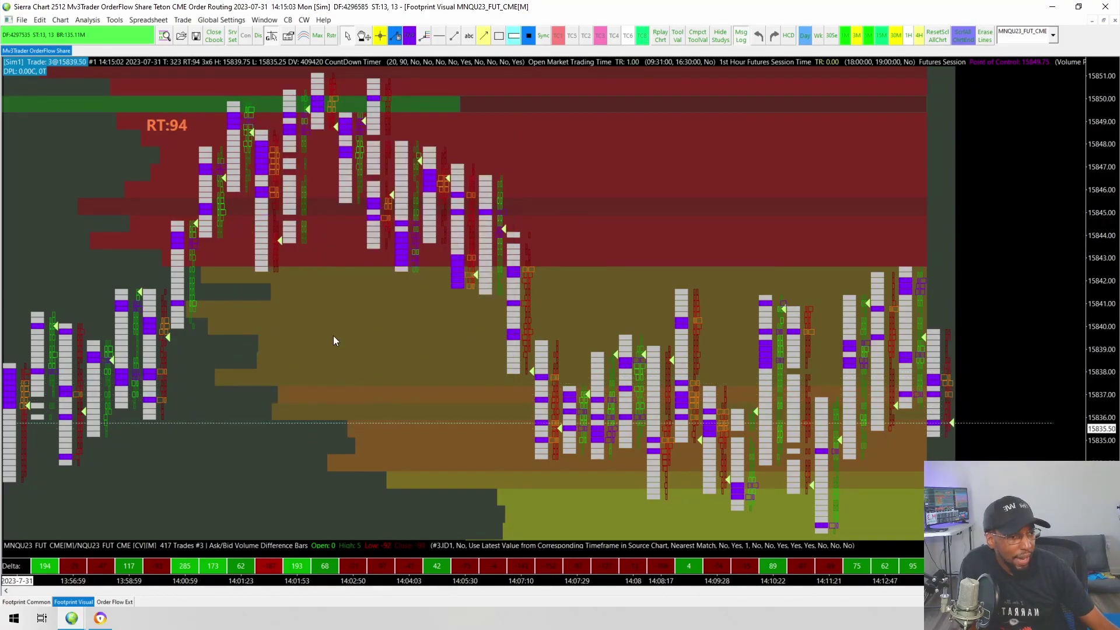
{"action": "right_click", "coordinate": [237, 433]}
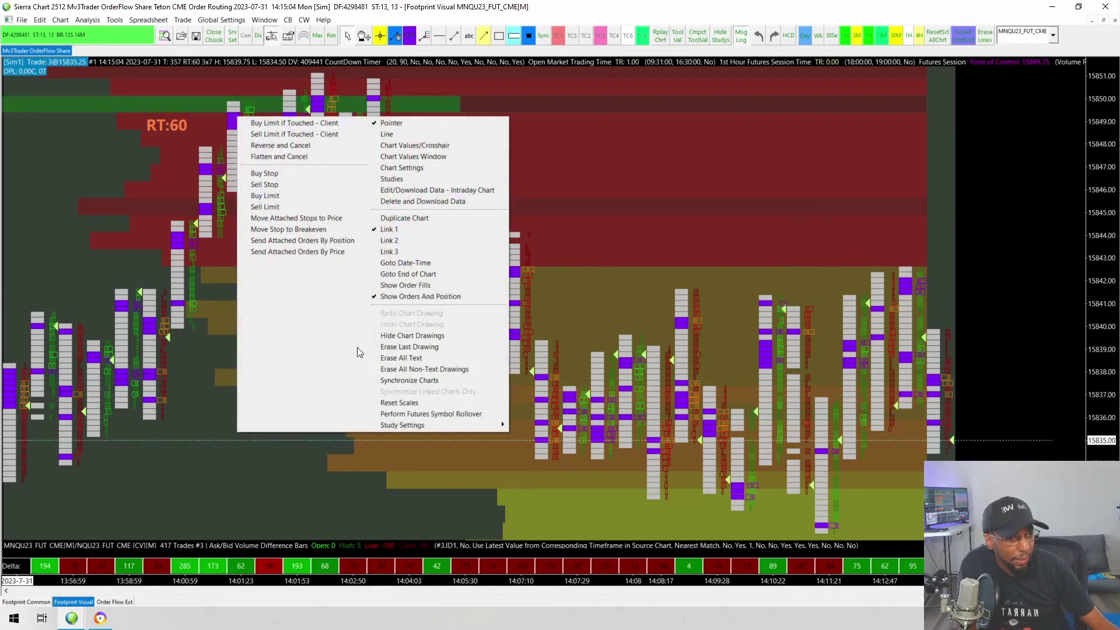
{"action": "left_click", "coordinate": [419, 218]}
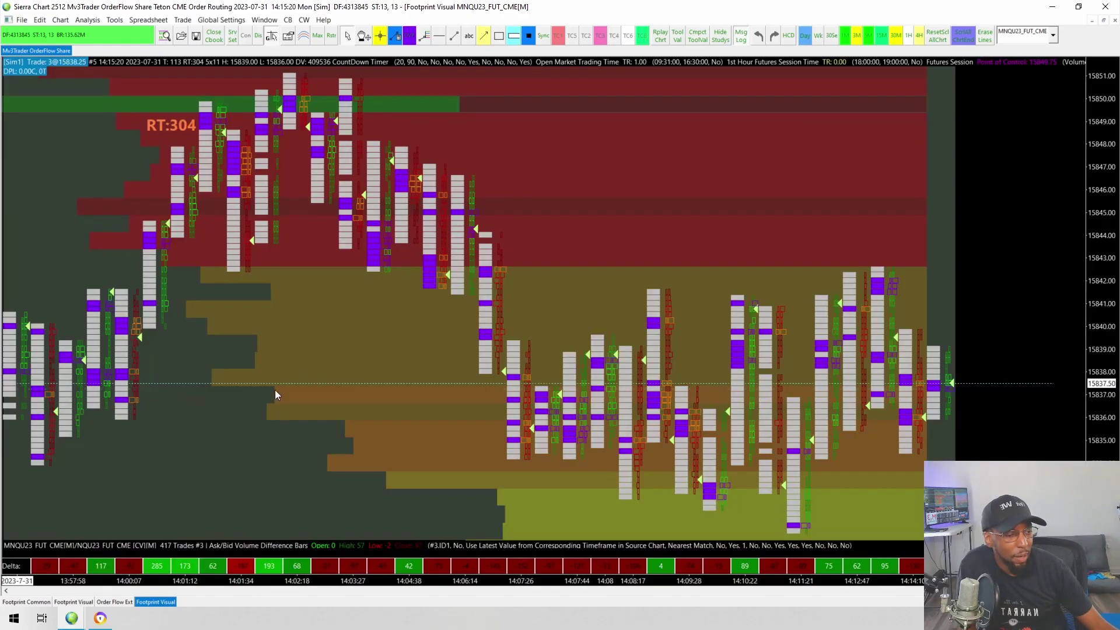
Step: Remove the Footprint Mirror study from the duplicated chart, hide its Futures Session volume profile, and accept the studies
{"action": "right_click", "coordinate": [166, 468]}
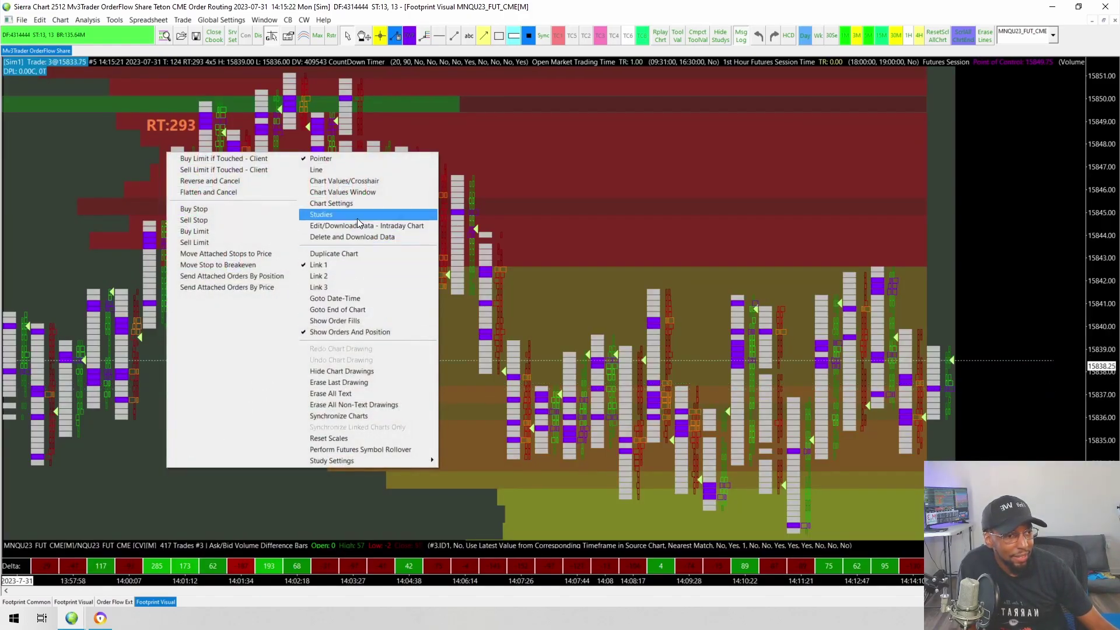
{"action": "left_click", "coordinate": [357, 220]}
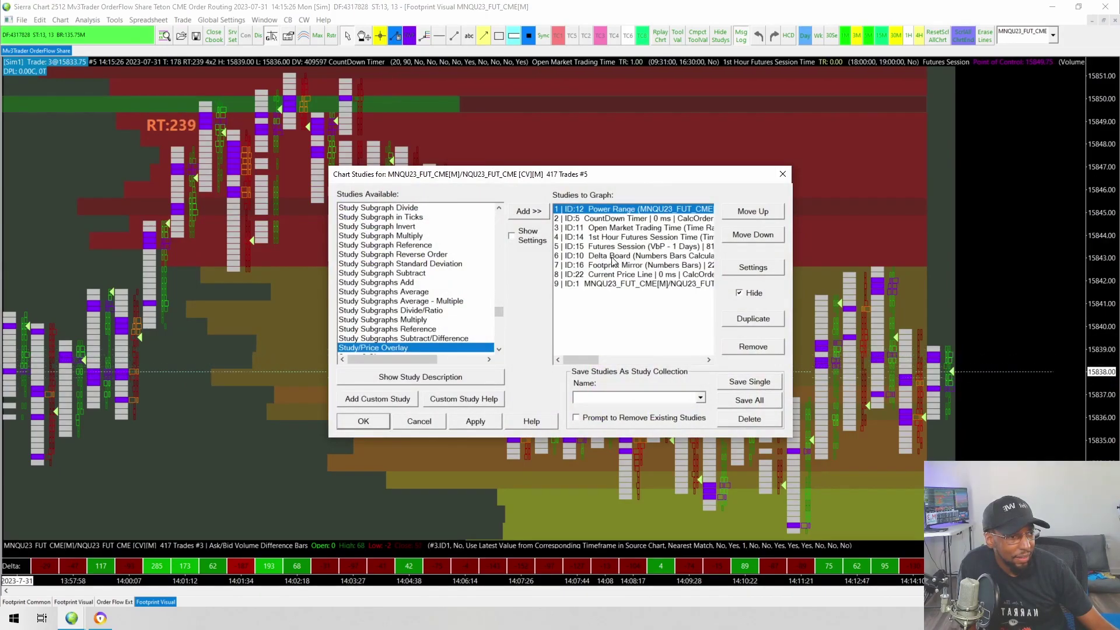
{"action": "left_click", "coordinate": [614, 266]}
{"action": "left_click", "coordinate": [752, 346]}
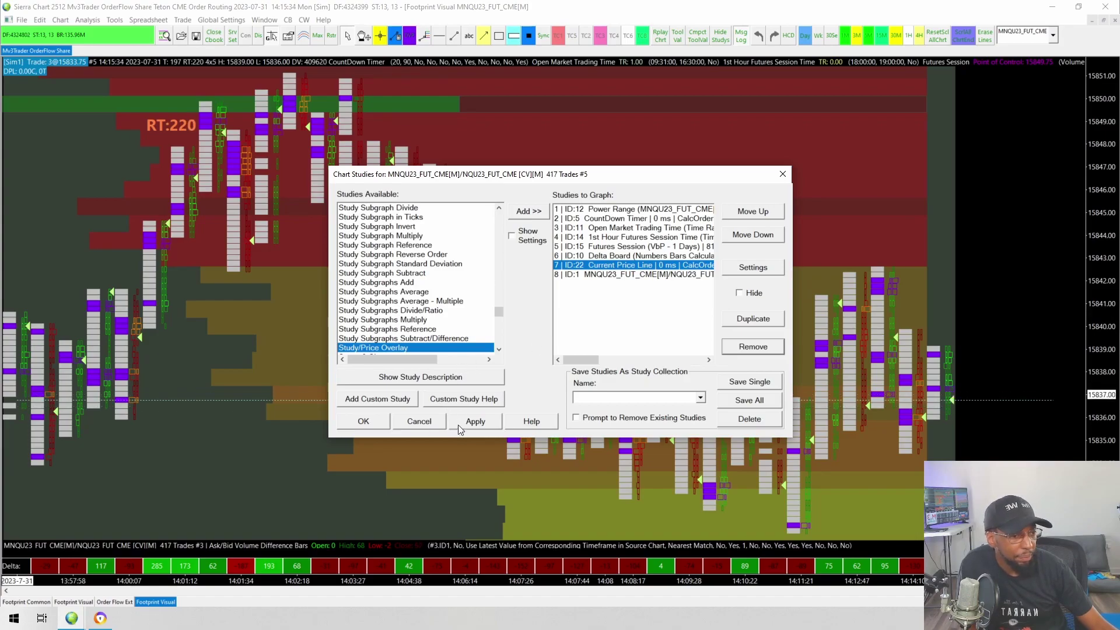
{"action": "left_click", "coordinate": [363, 422]}
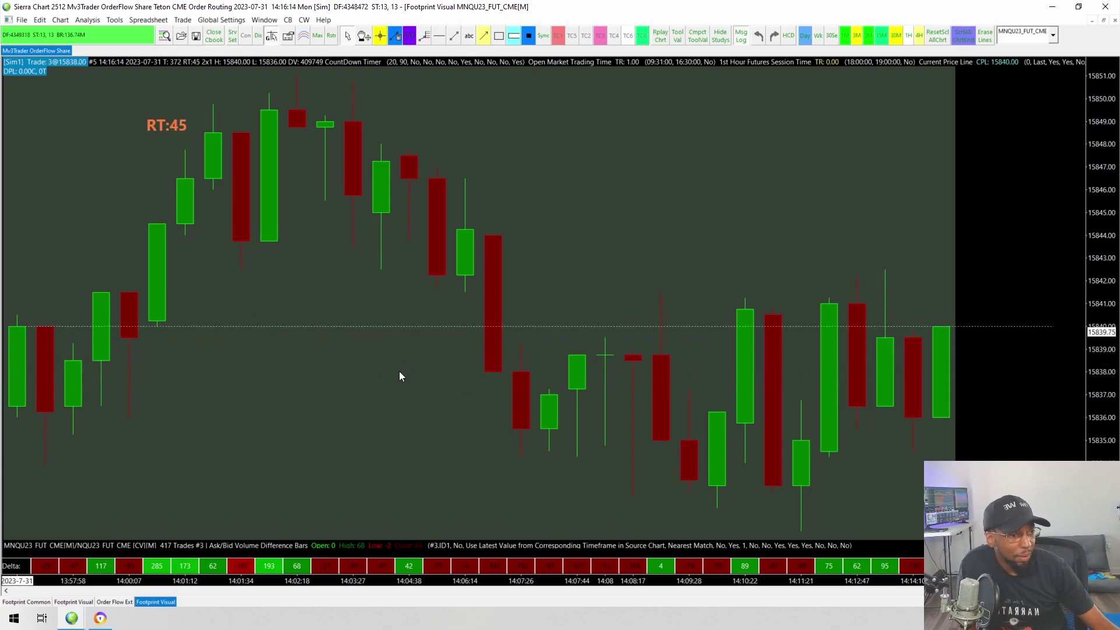
Step: Add the Color Bar Based On Alert Condition study to the duplicated chart's graphed studies
{"action": "left_click", "coordinate": [88, 21]}
{"action": "left_click", "coordinate": [93, 30]}
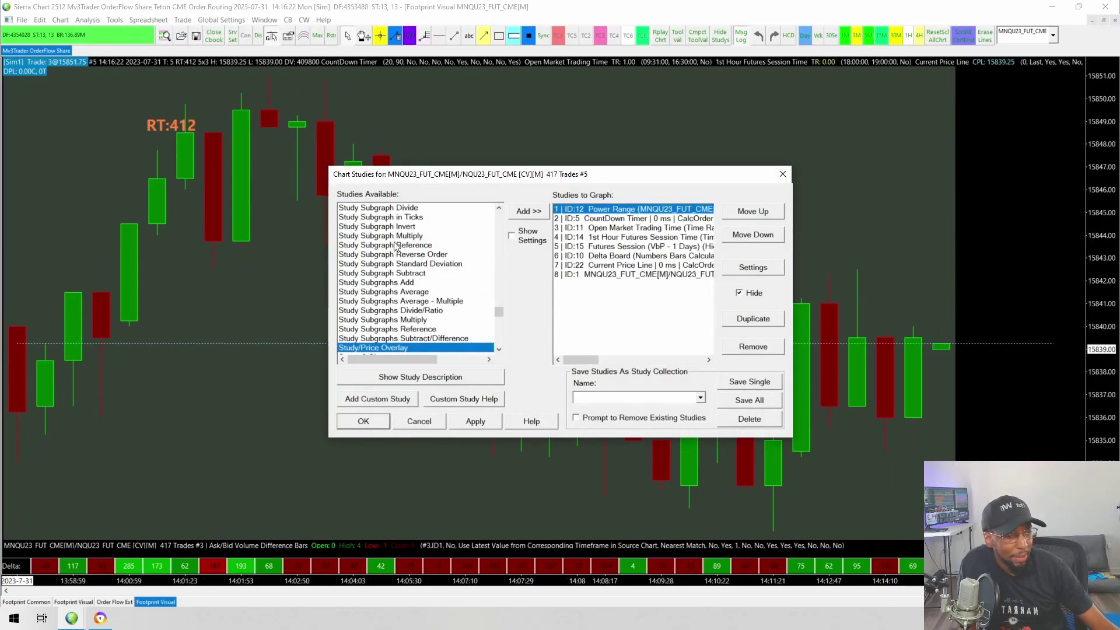
{"action": "scroll", "coordinate": [351, 266], "scroll_direction": "up", "scroll_amount": 20}
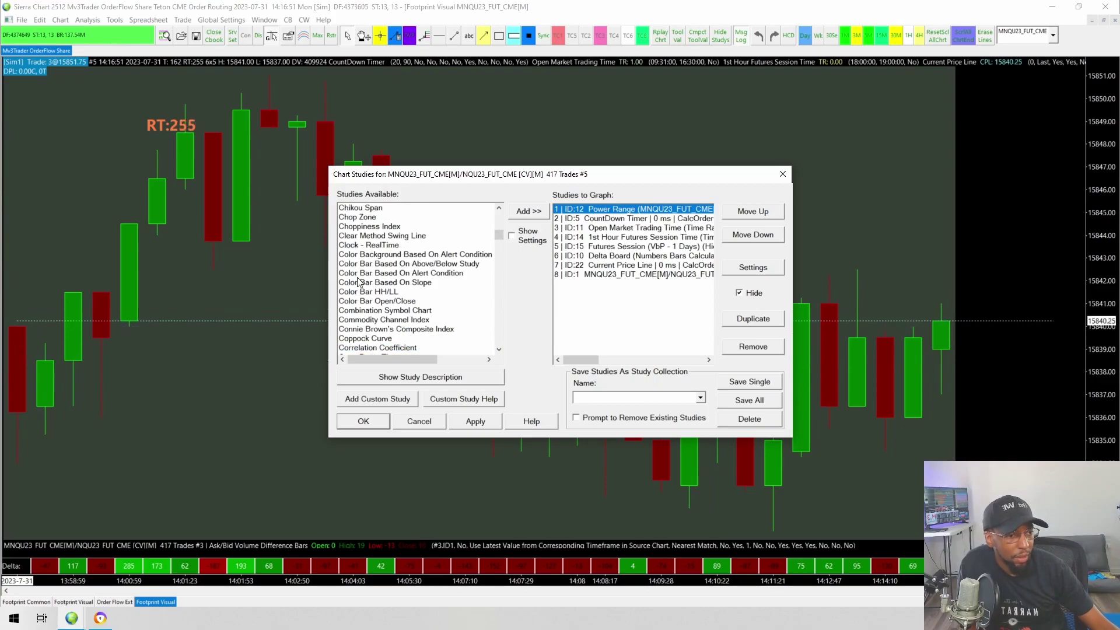
{"action": "left_click", "coordinate": [366, 275]}
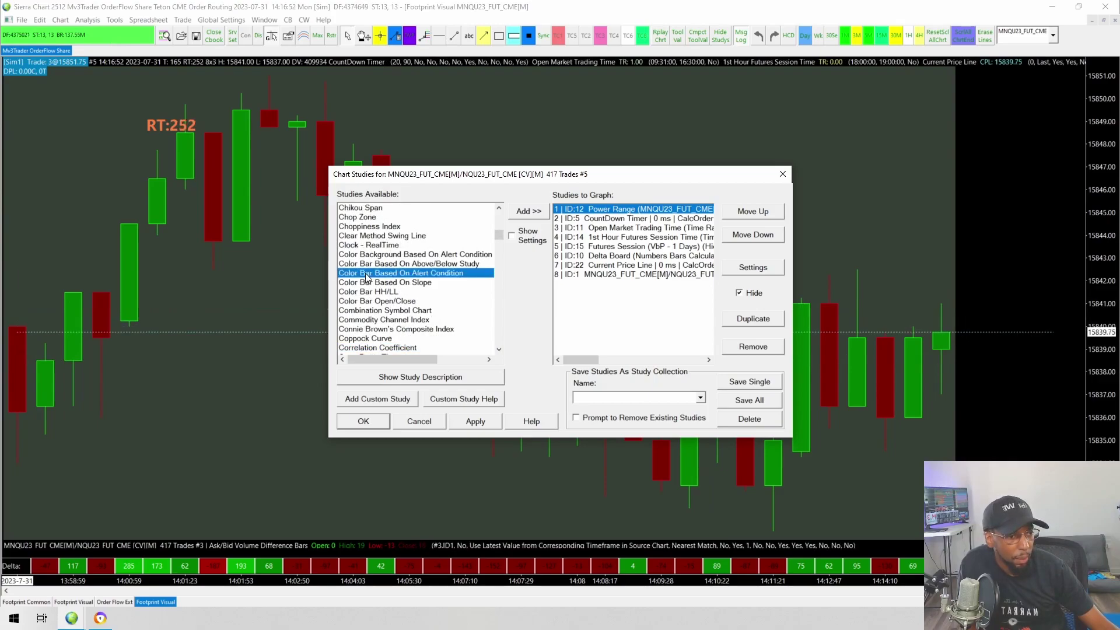
{"action": "left_click", "coordinate": [618, 276]}
{"action": "left_click", "coordinate": [529, 212]}
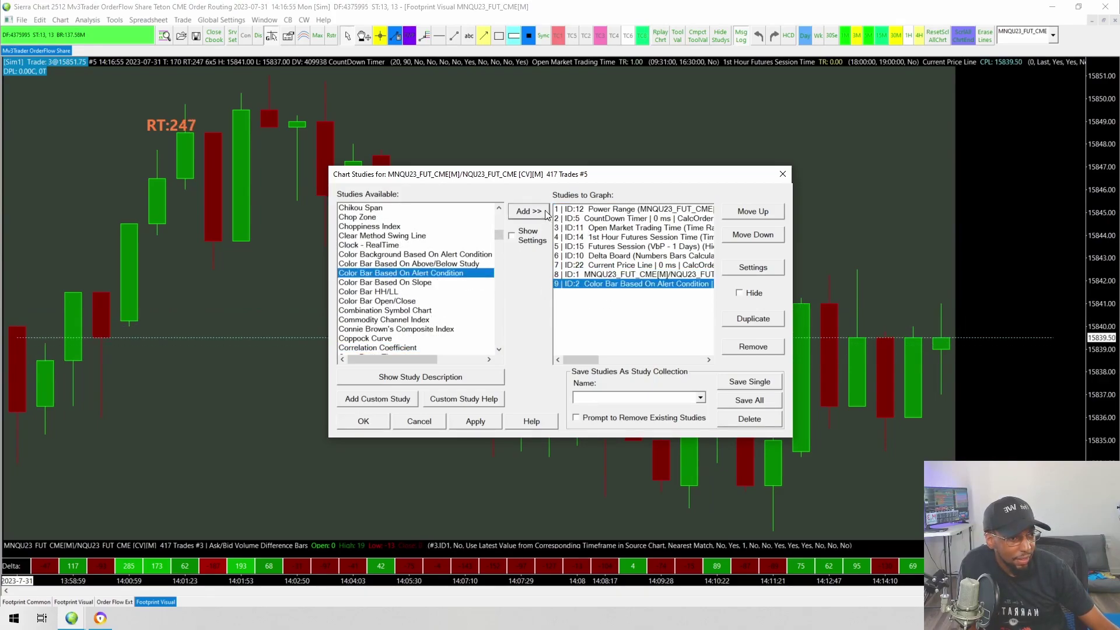
{"action": "double_click", "coordinate": [637, 286]}
{"action": "left_click", "coordinate": [472, 155]}
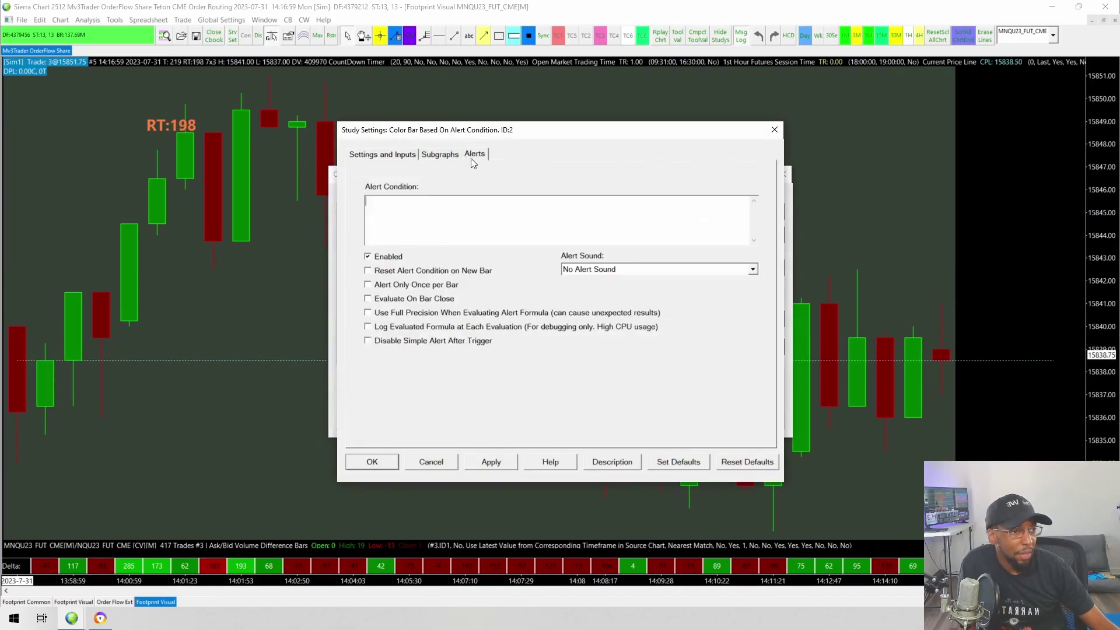
{"action": "left_click", "coordinate": [375, 214]}
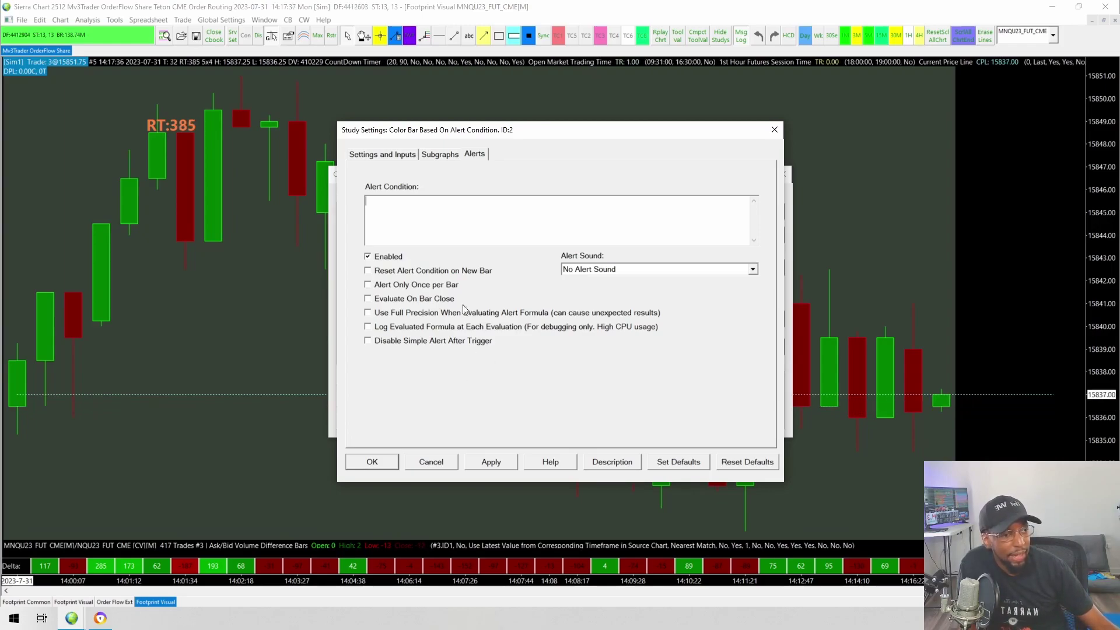
{"action": "left_click", "coordinate": [431, 462]}
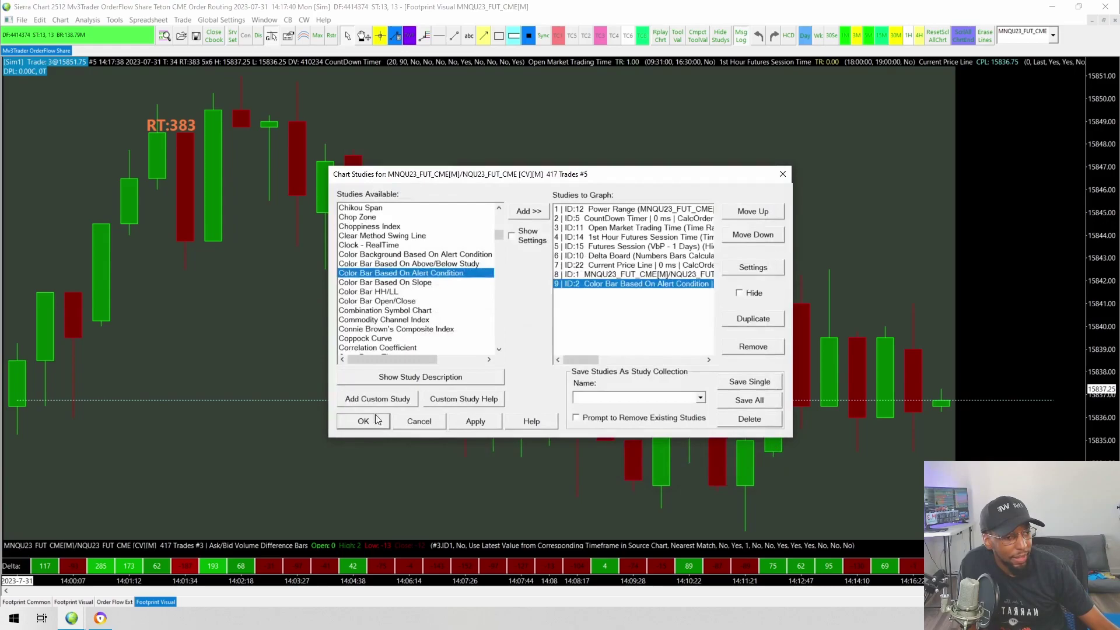
Step: Check the Delta Board study's subgraph list for the number of the Ask Volume Bid Volume Difference subgraph
{"action": "left_click", "coordinate": [614, 256]}
{"action": "double_click", "coordinate": [614, 256]}
{"action": "left_click", "coordinate": [439, 154]}
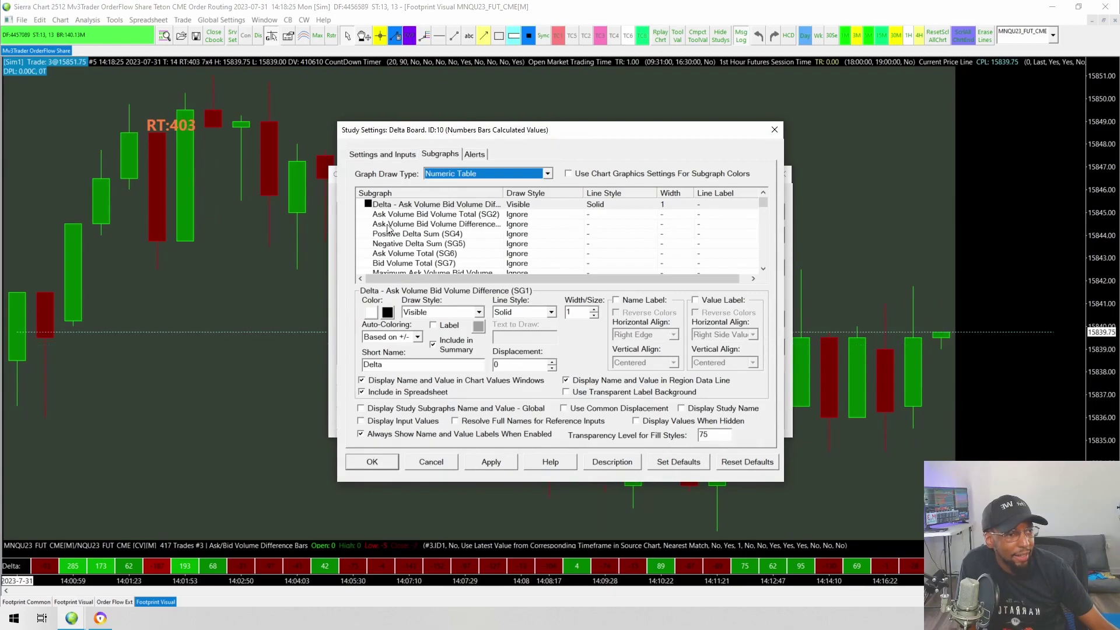
{"action": "left_click", "coordinate": [500, 204]}
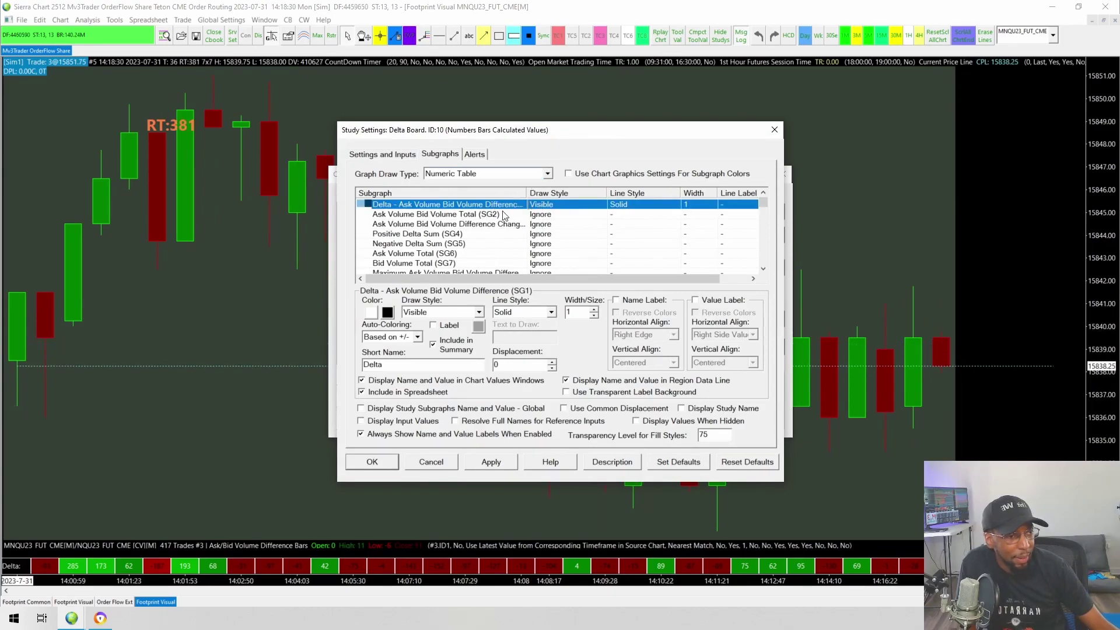
{"action": "double_click", "coordinate": [526, 193]}
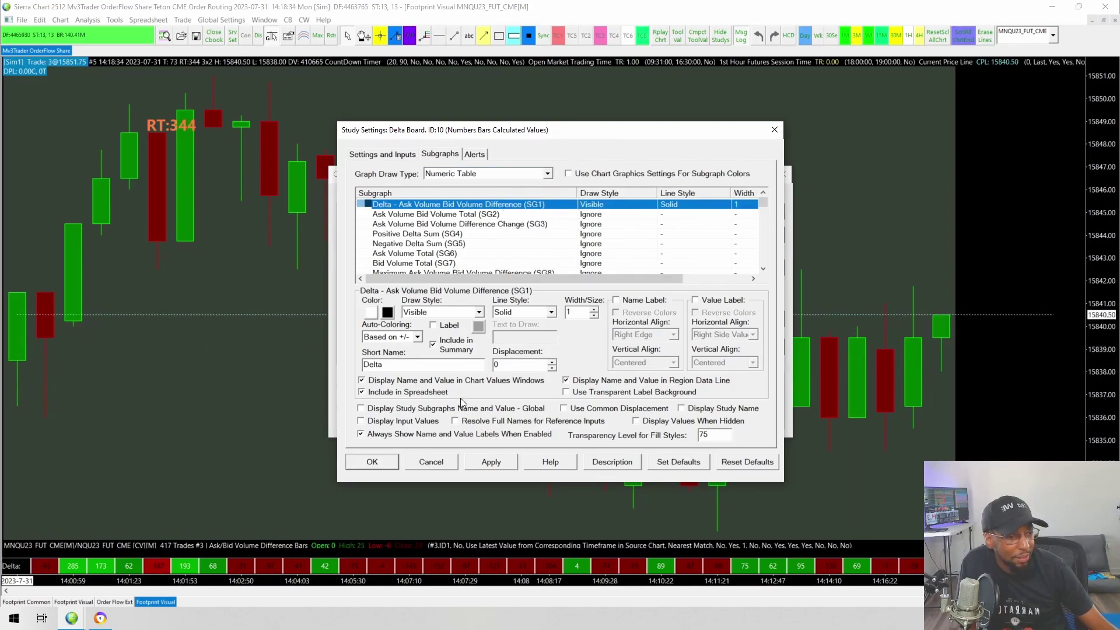
{"action": "left_click", "coordinate": [423, 467]}
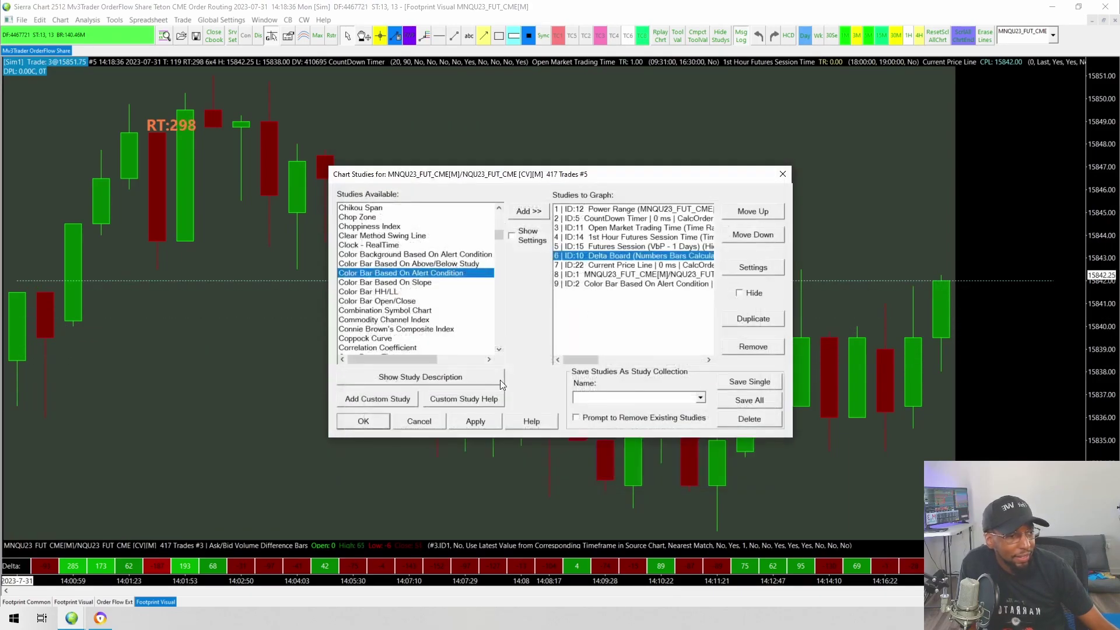
Step: Set the Color Bar Based On Alert Condition study's alert condition to "ID10.SG1 > 100"
{"action": "double_click", "coordinate": [615, 284]}
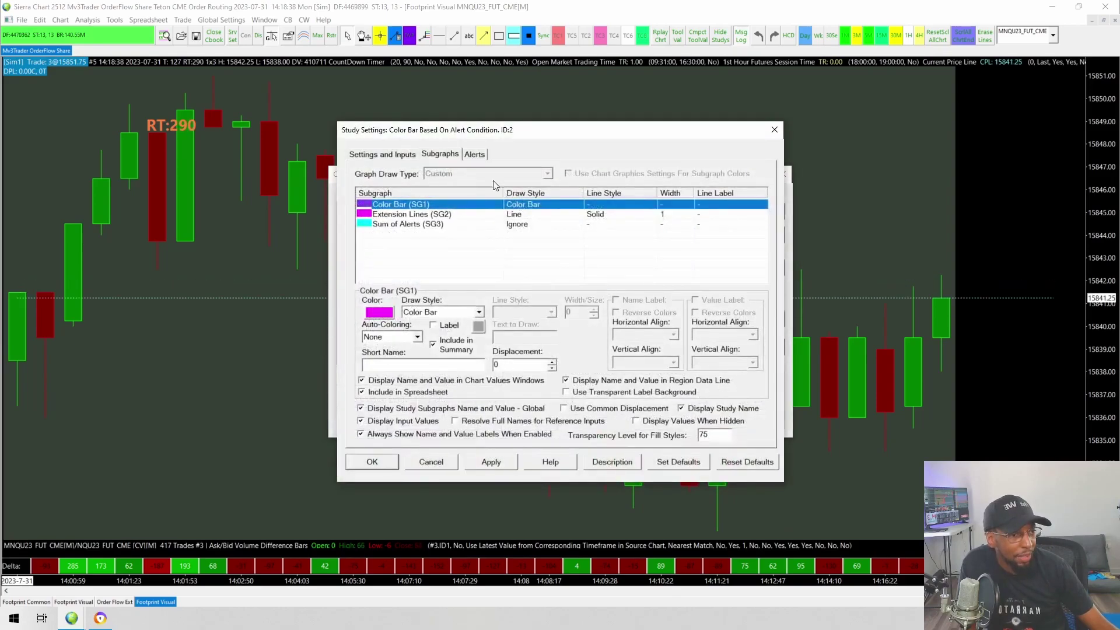
{"action": "left_click", "coordinate": [475, 155]}
{"action": "type", "text": "ID10."}
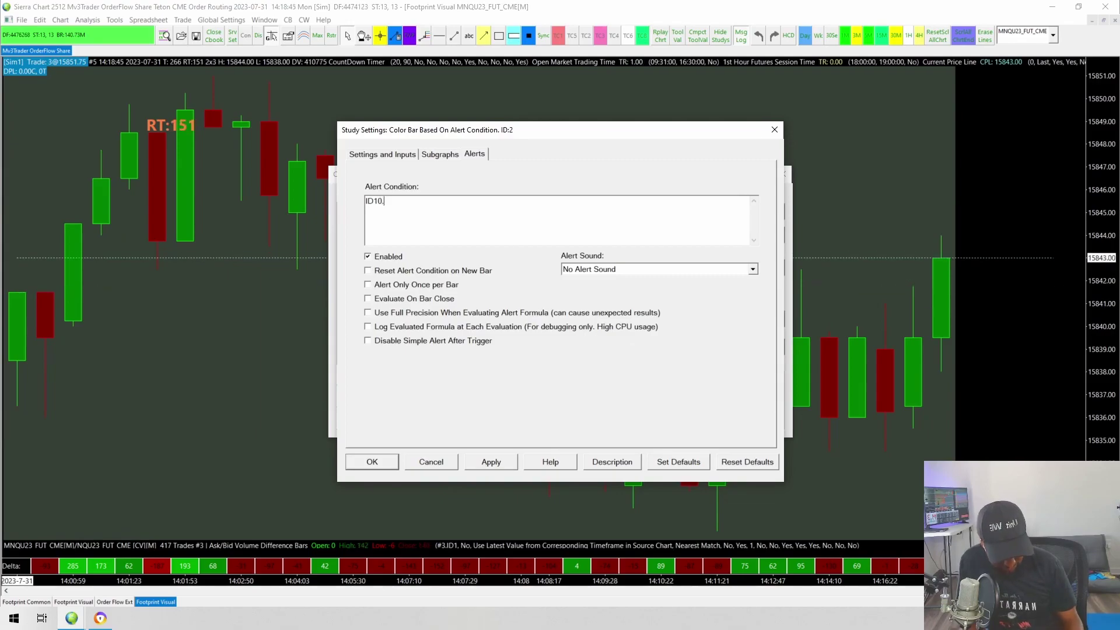
{"action": "type", "text": "SG1"}
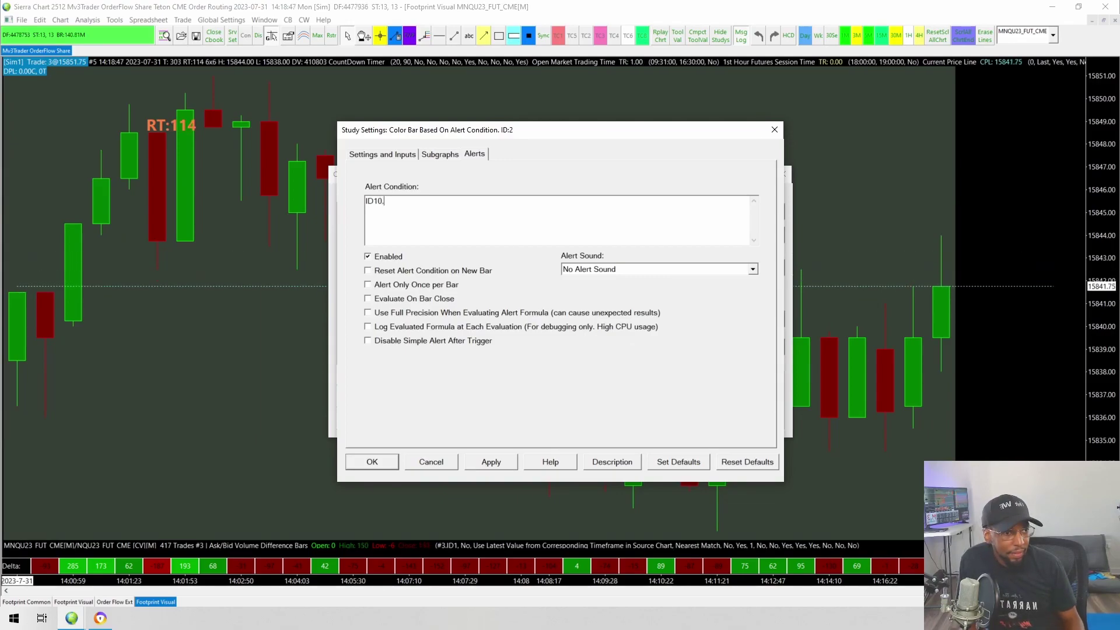
{"action": "type", "text": " >"}
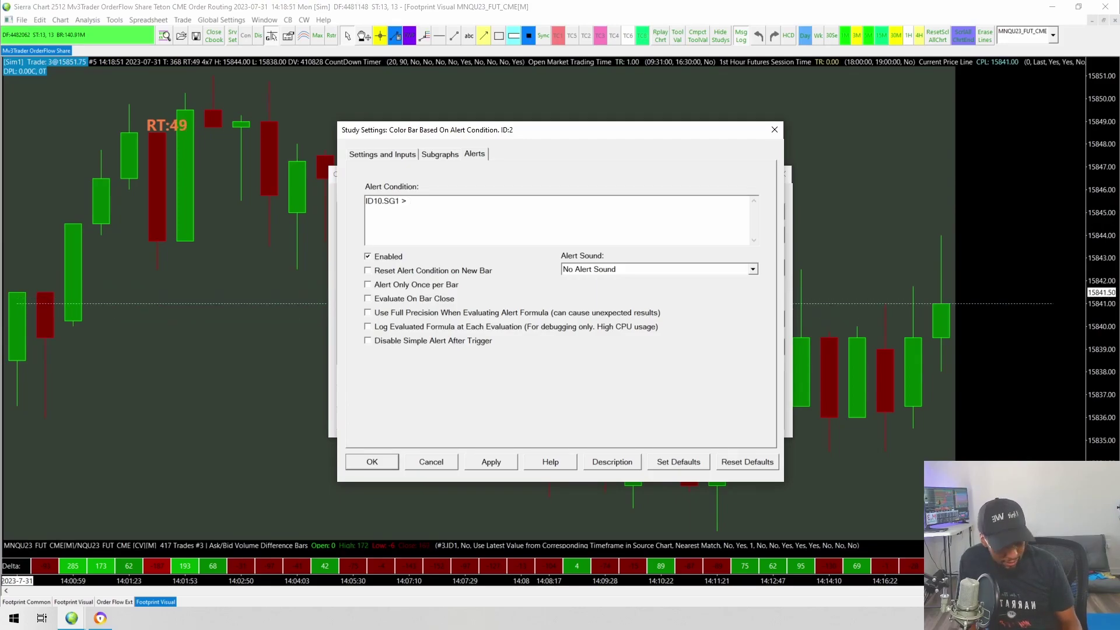
{"action": "type", "text": " 100"}
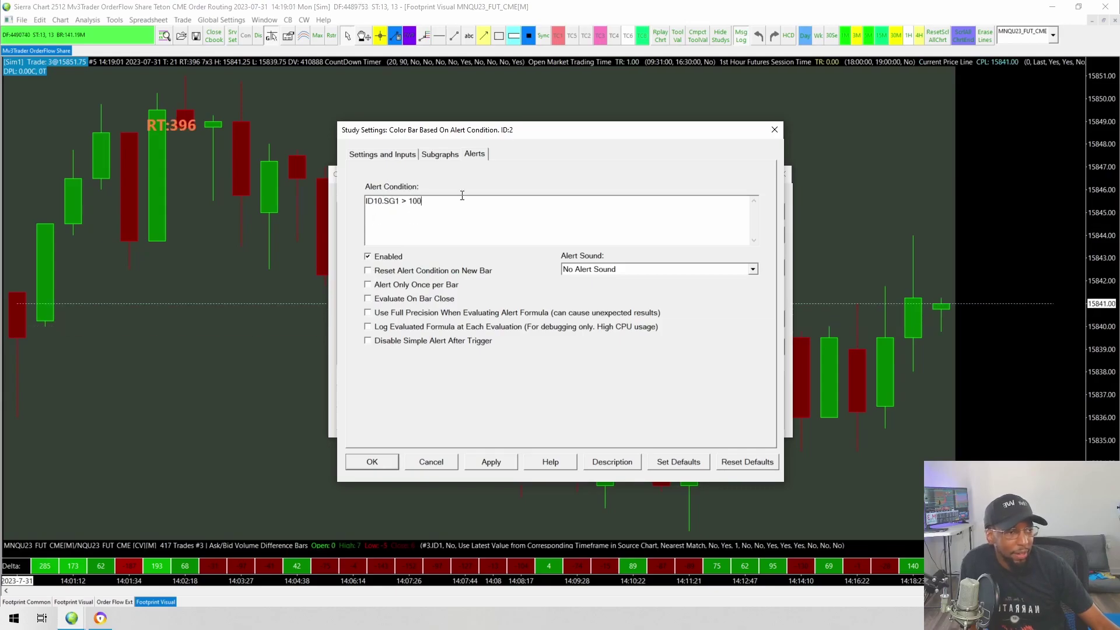
Step: Set the draw style of the study's Extension Lines (SG2) subgraph to Ignore
{"action": "left_click", "coordinate": [440, 155]}
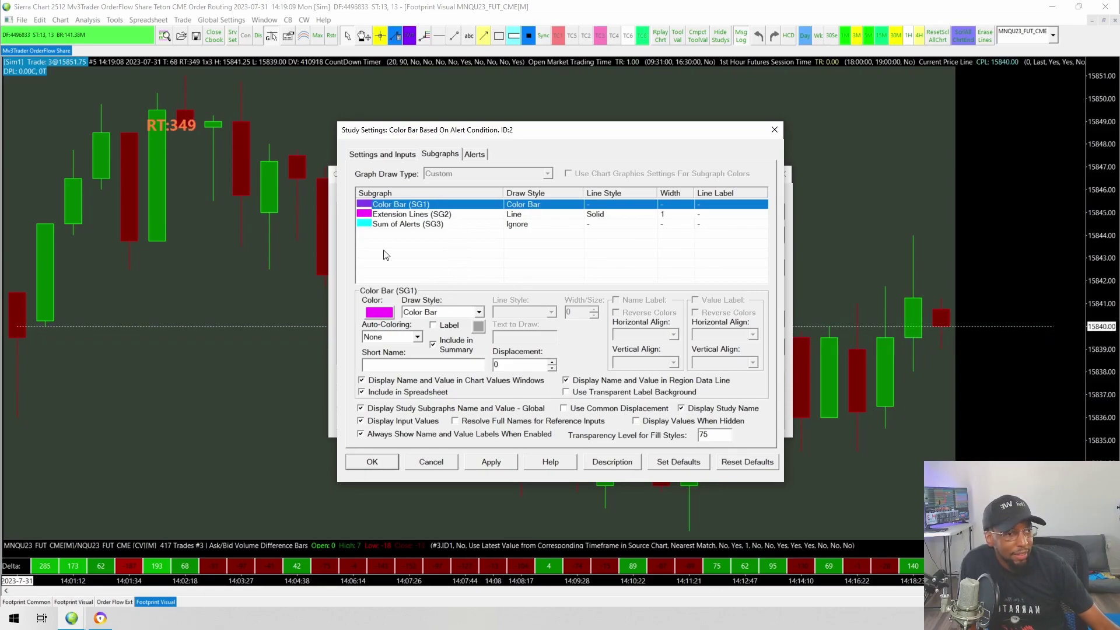
{"action": "left_click", "coordinate": [397, 214]}
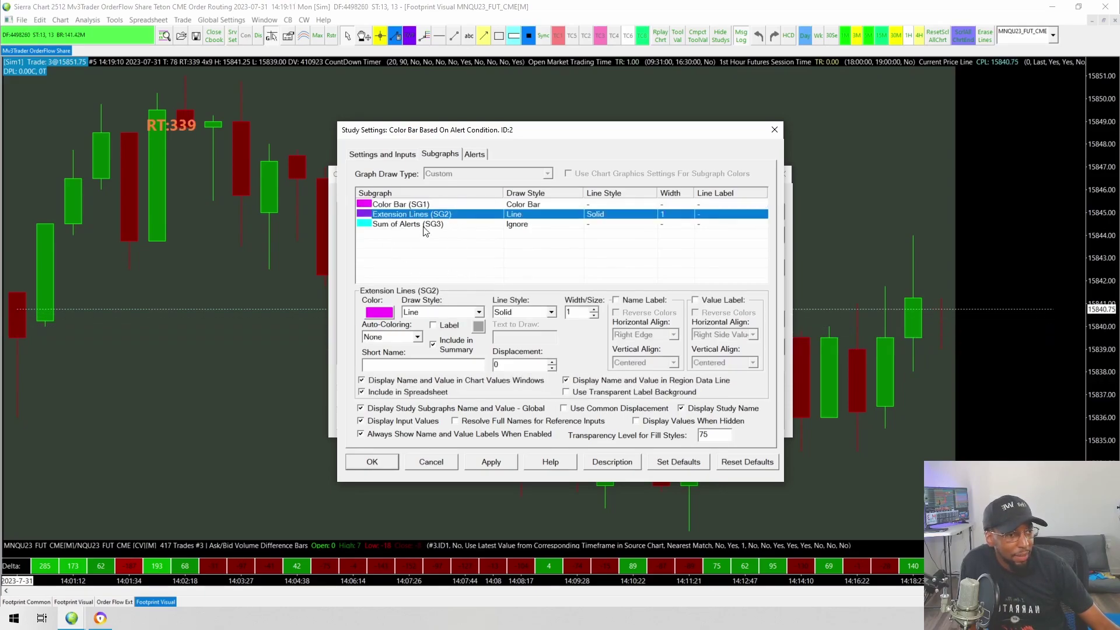
{"action": "left_click", "coordinate": [423, 315]}
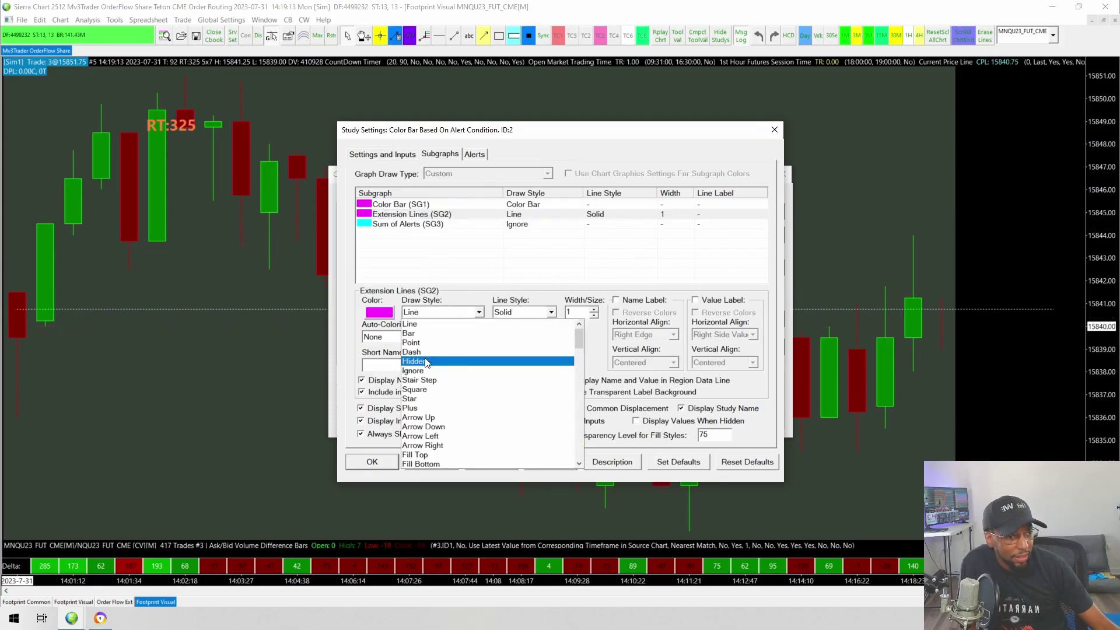
{"action": "left_click", "coordinate": [421, 369]}
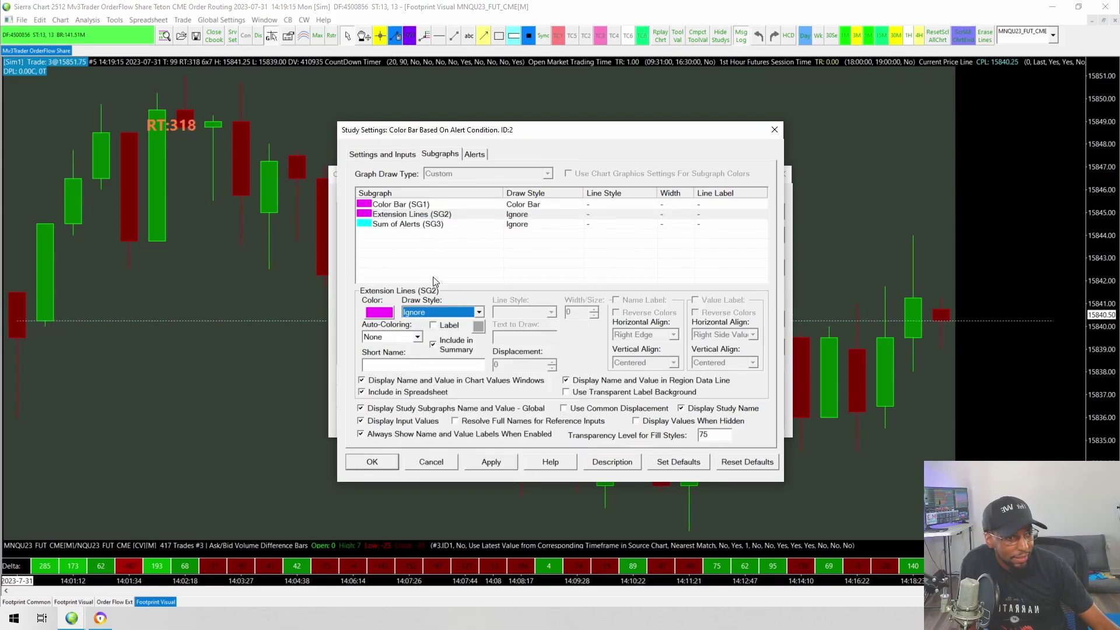
Step: Change the color of the study's Color Bar (SG1) subgraph to yellow
{"action": "left_click", "coordinate": [386, 206]}
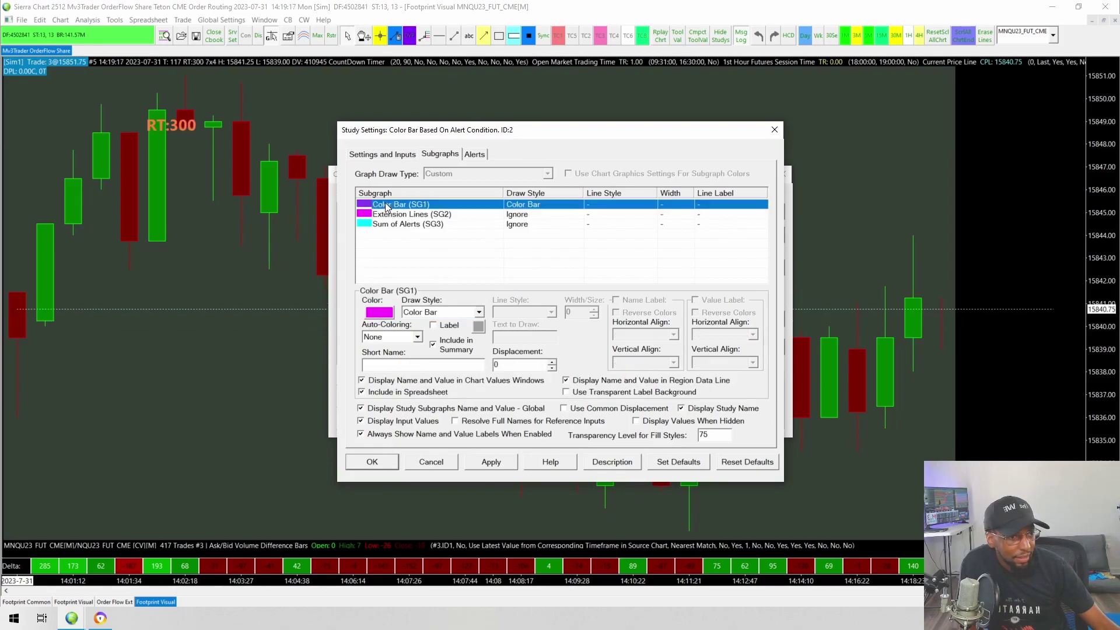
{"action": "left_click", "coordinate": [391, 313]}
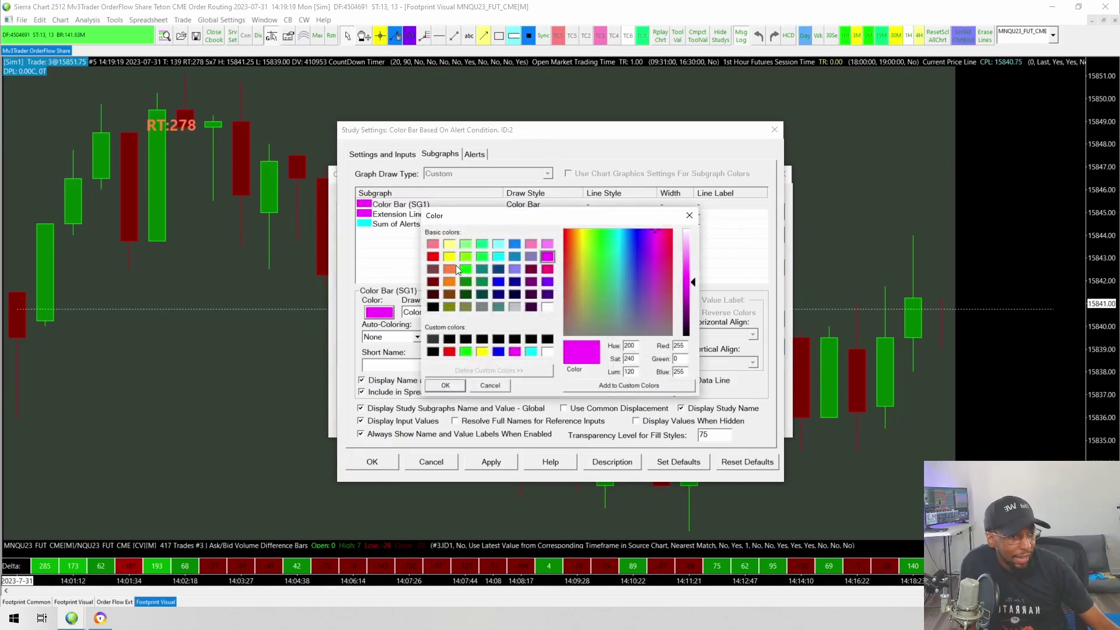
{"action": "left_click", "coordinate": [448, 257]}
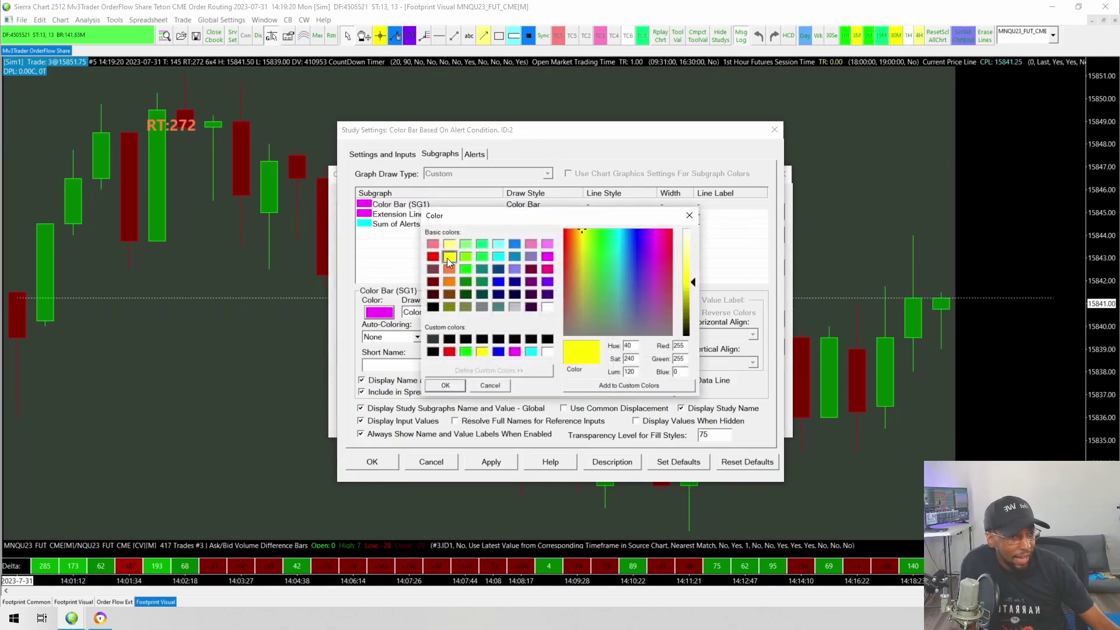
{"action": "left_click", "coordinate": [455, 390]}
Step: Apply and accept the Color Bar Based On Alert Condition settings, and duplicate the study in the graphed studies
{"action": "left_click", "coordinate": [382, 154]}
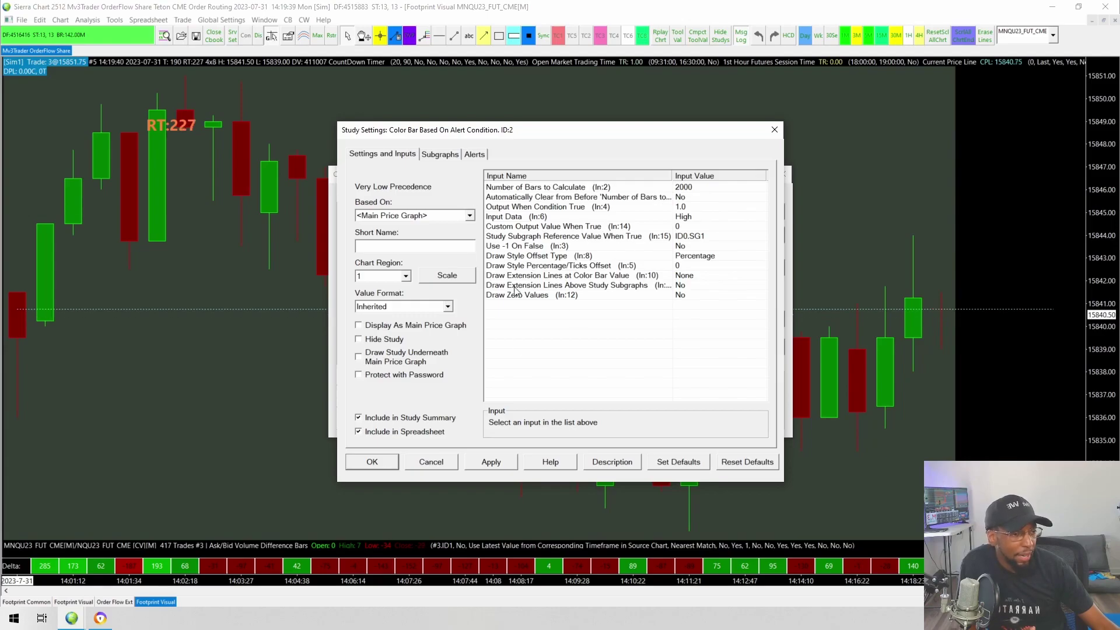
{"action": "left_click", "coordinate": [488, 464]}
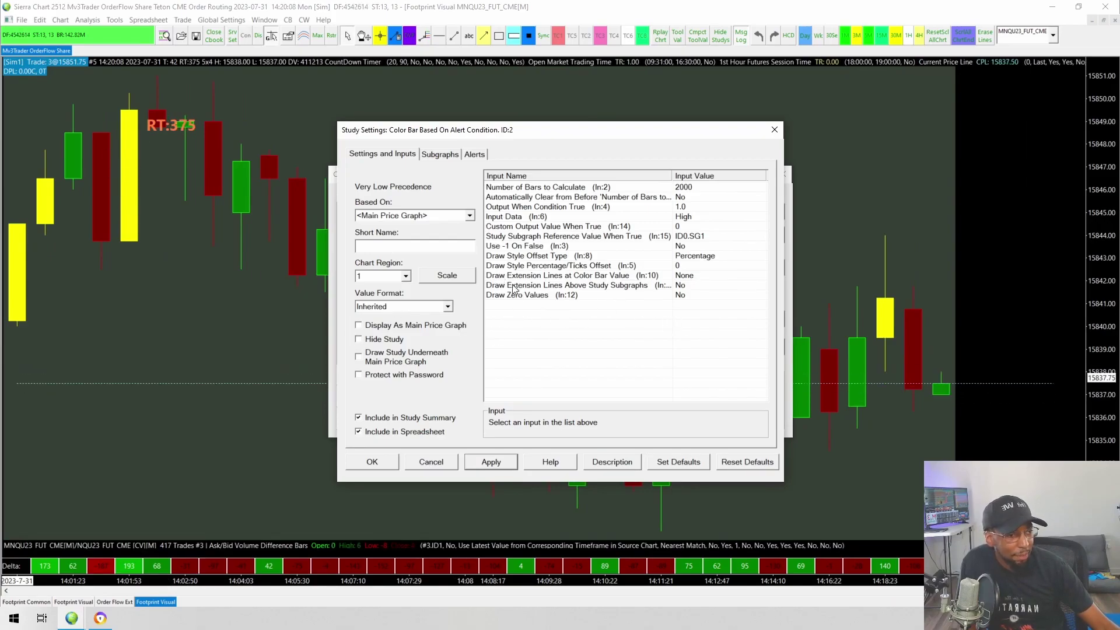
{"action": "left_click", "coordinate": [375, 462]}
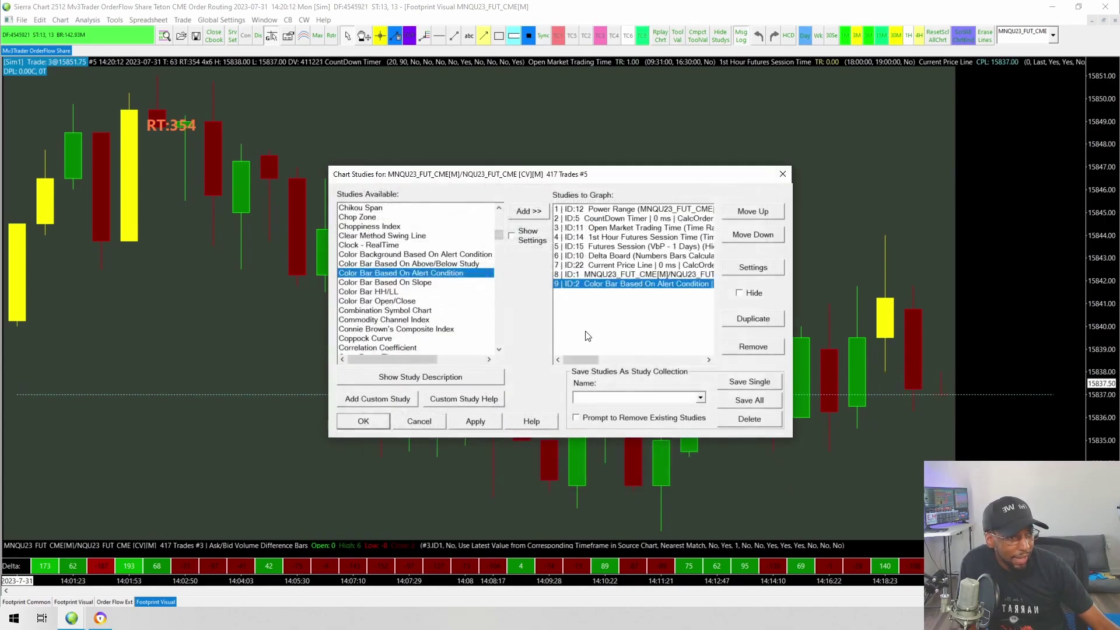
{"action": "left_click", "coordinate": [747, 321]}
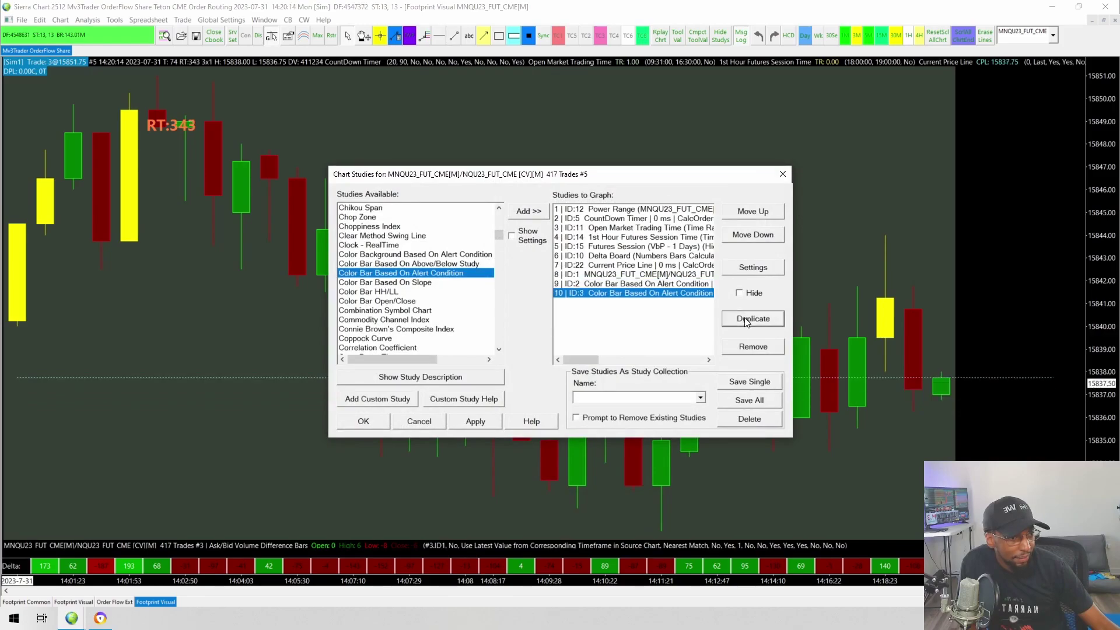
Step: Change the Color Bar (SG1) subgraph color of the duplicated Color Bar Based On Alert Condition study to magenta
{"action": "double_click", "coordinate": [611, 294]}
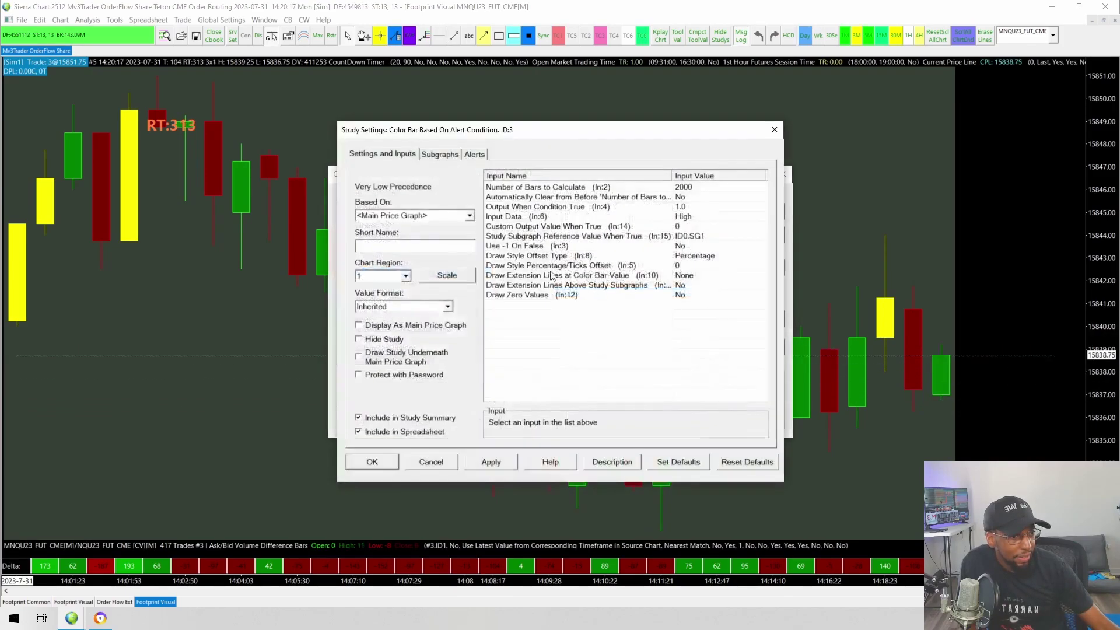
{"action": "left_click", "coordinate": [442, 154]}
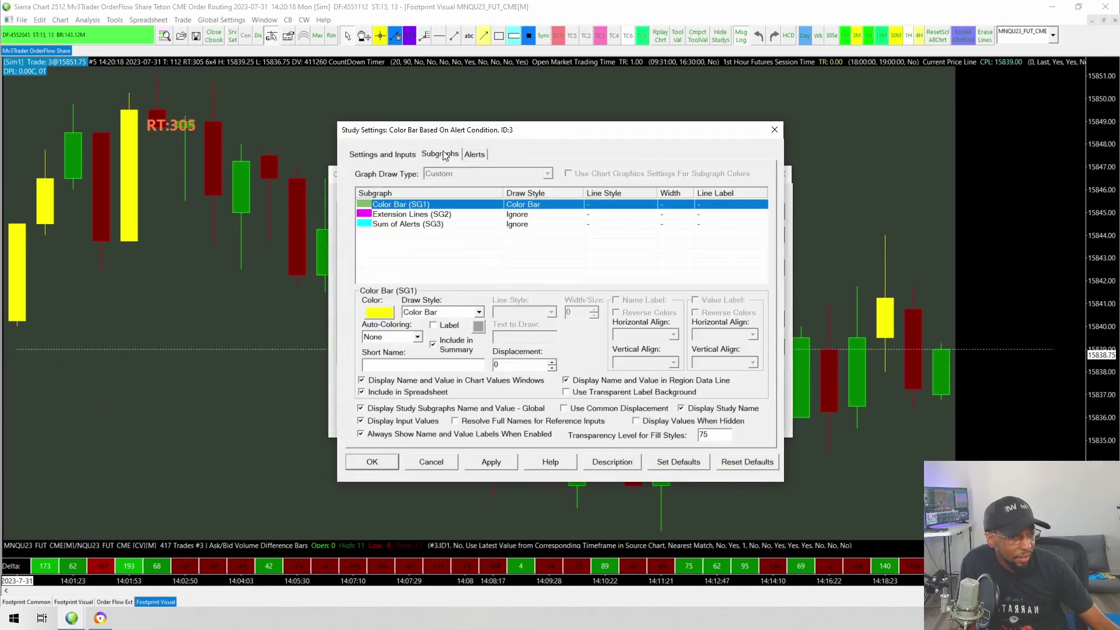
{"action": "left_click", "coordinate": [384, 319]}
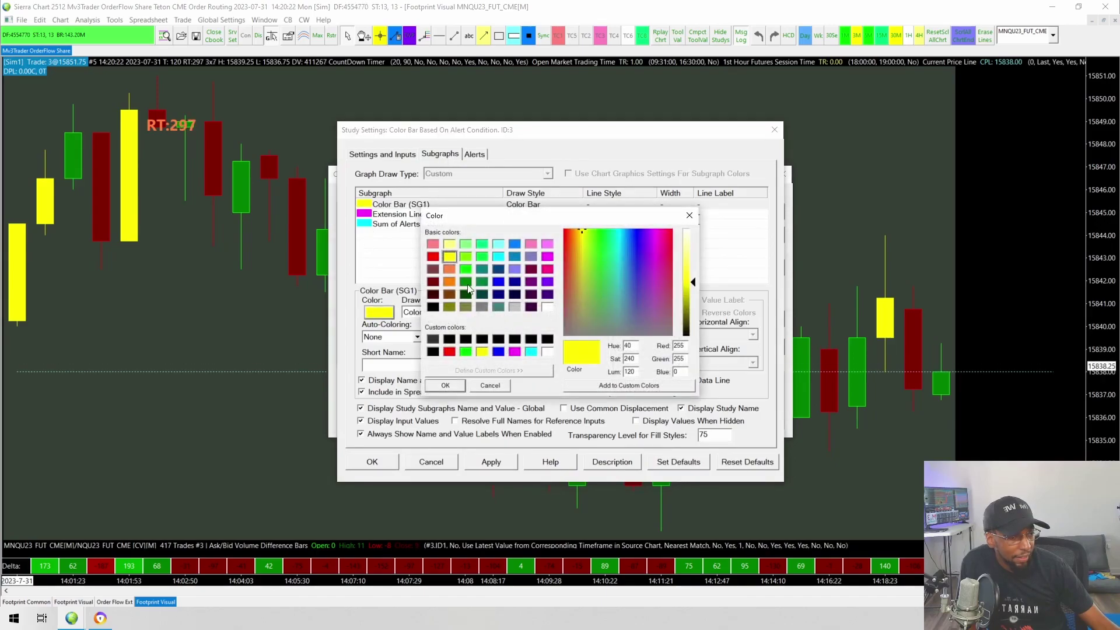
{"action": "left_click", "coordinate": [547, 257]}
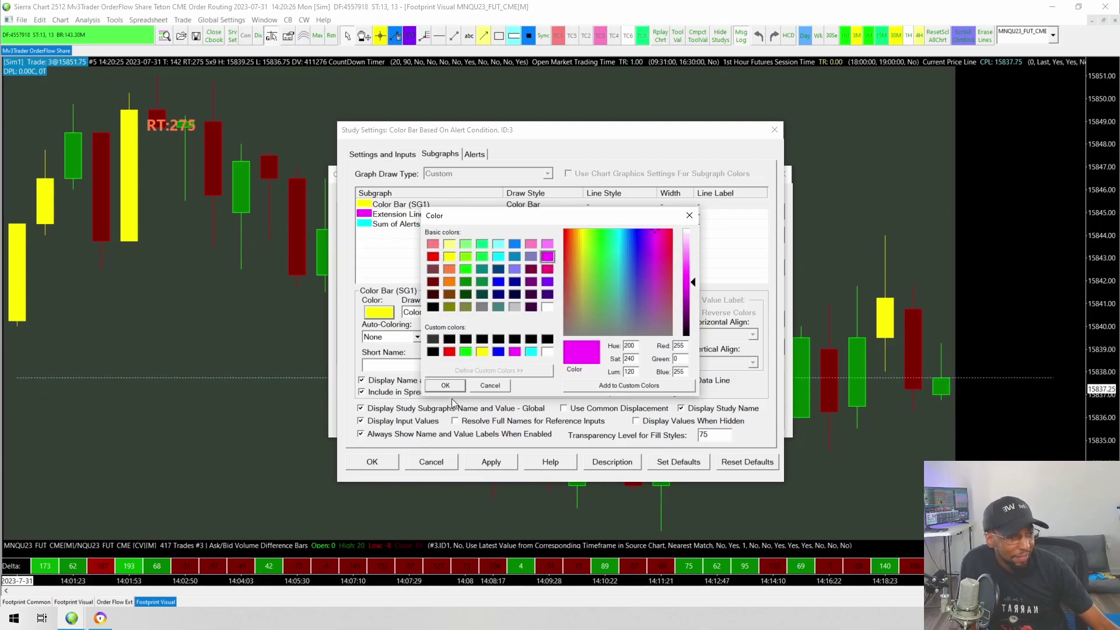
{"action": "left_click", "coordinate": [448, 388]}
Step: Set the duplicated study's alert condition to "ID10.SG1 < -100", apply it, and accept the study settings and the chart studies
{"action": "left_click", "coordinate": [476, 155]}
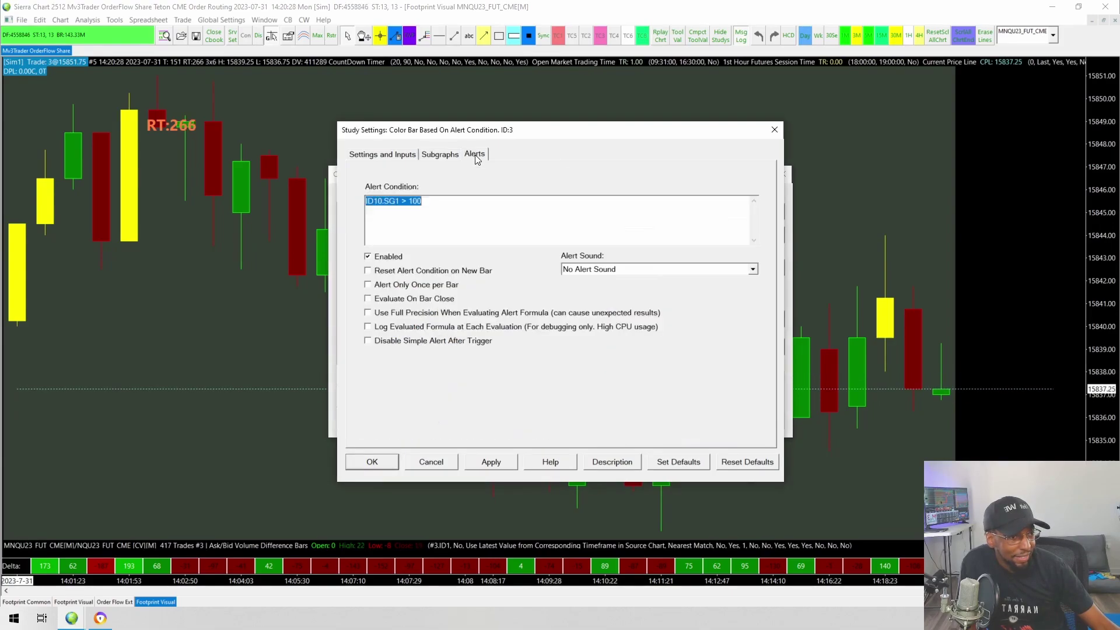
{"action": "left_click", "coordinate": [413, 205]}
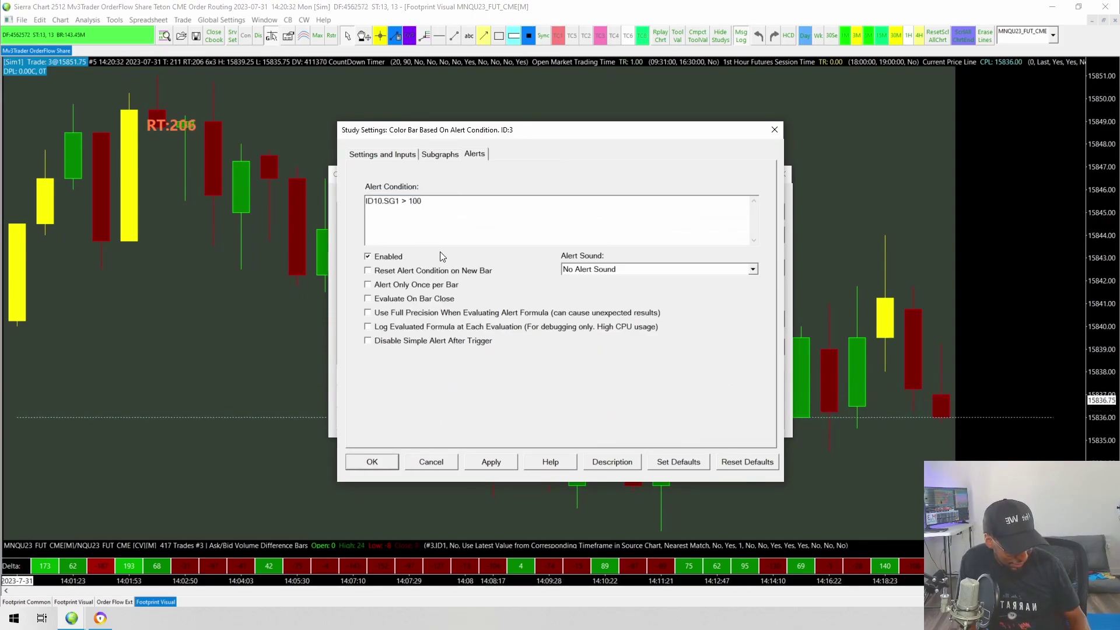
{"action": "key", "text": "Left"}
{"action": "type", "text": "< -"}
{"action": "left_click", "coordinate": [486, 465]}
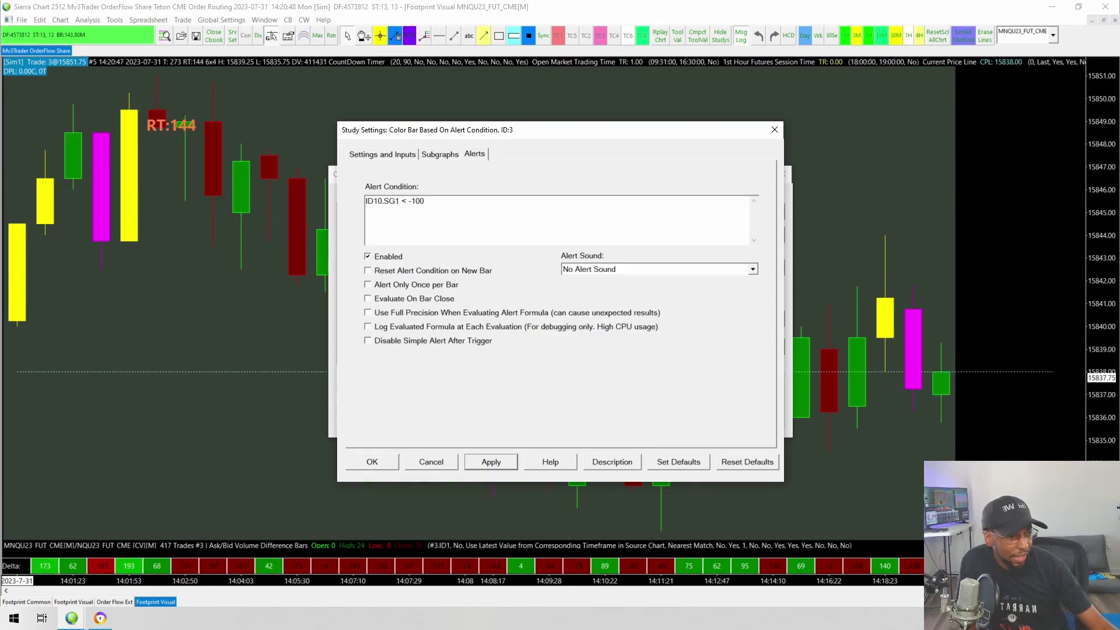
{"action": "left_click", "coordinate": [392, 461]}
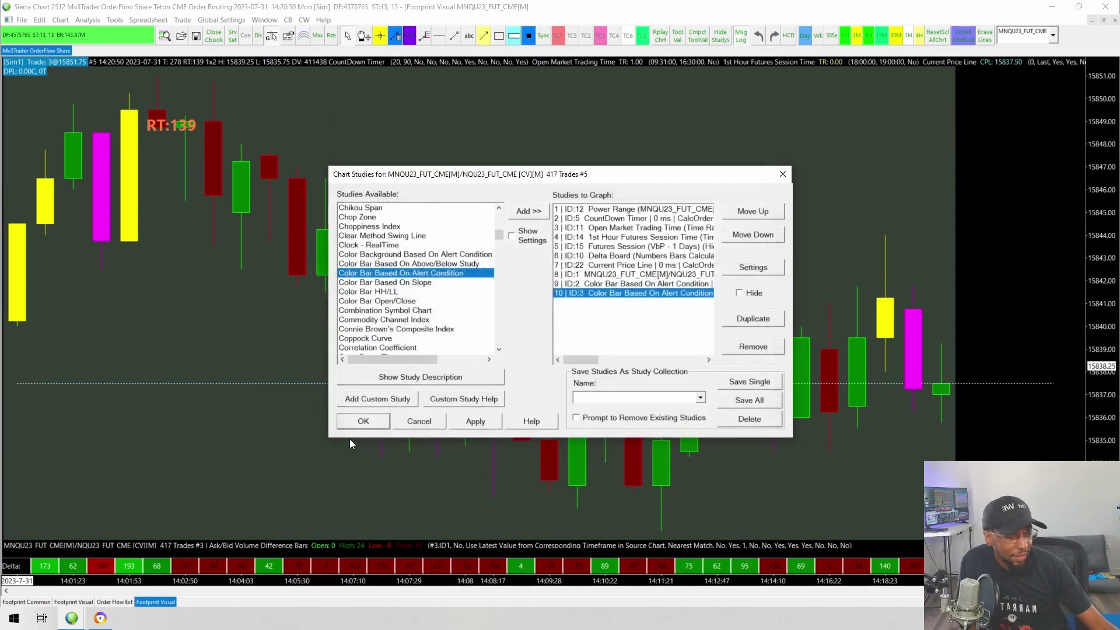
{"action": "left_click", "coordinate": [347, 425]}
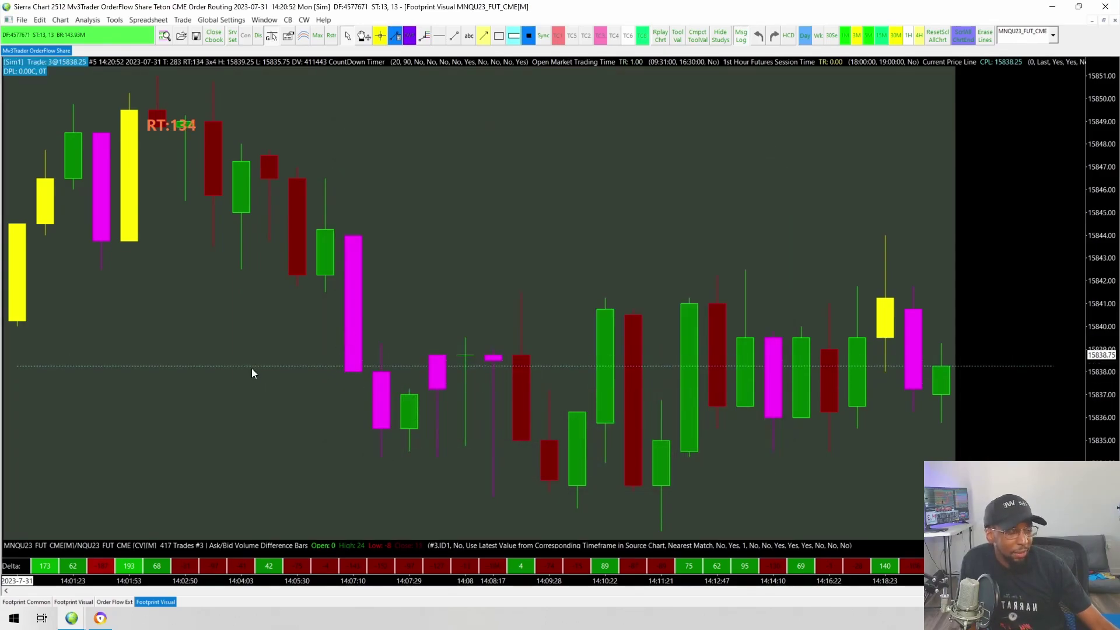